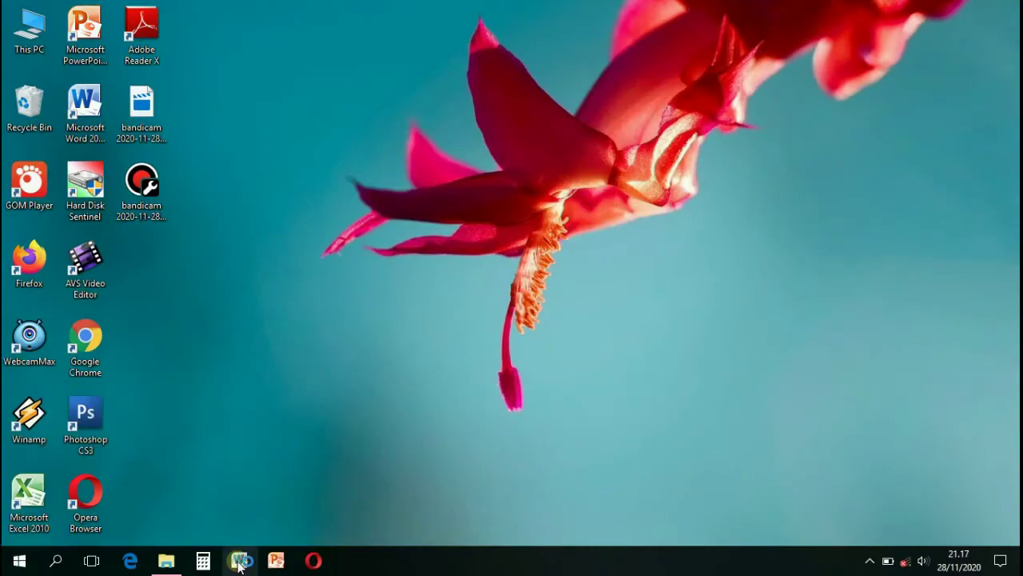
# - Start Word with a blank document and pick Rectangle from the Insert Shapes gallery
pyautogui.click(239, 562)
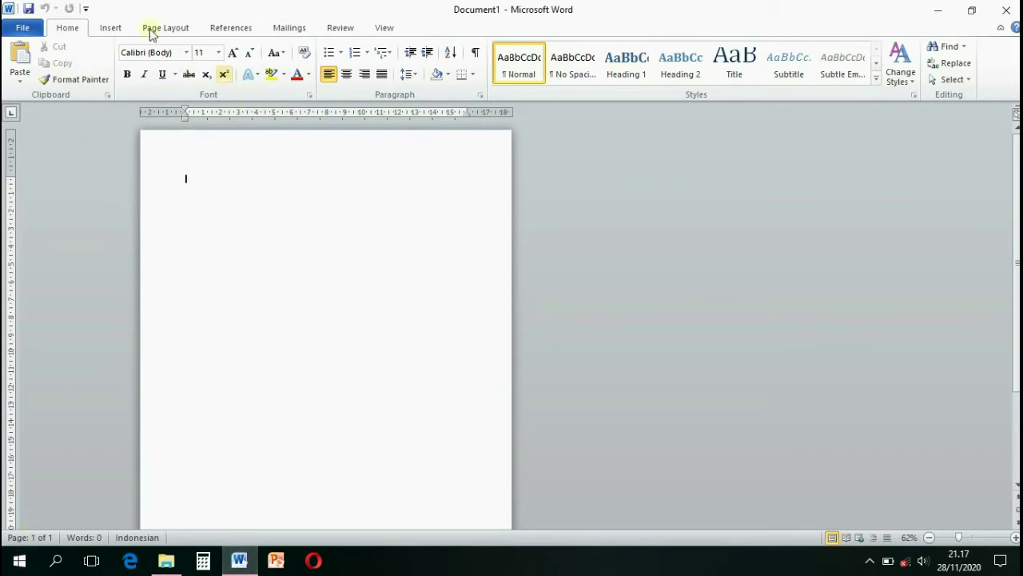
pyautogui.click(122, 29)
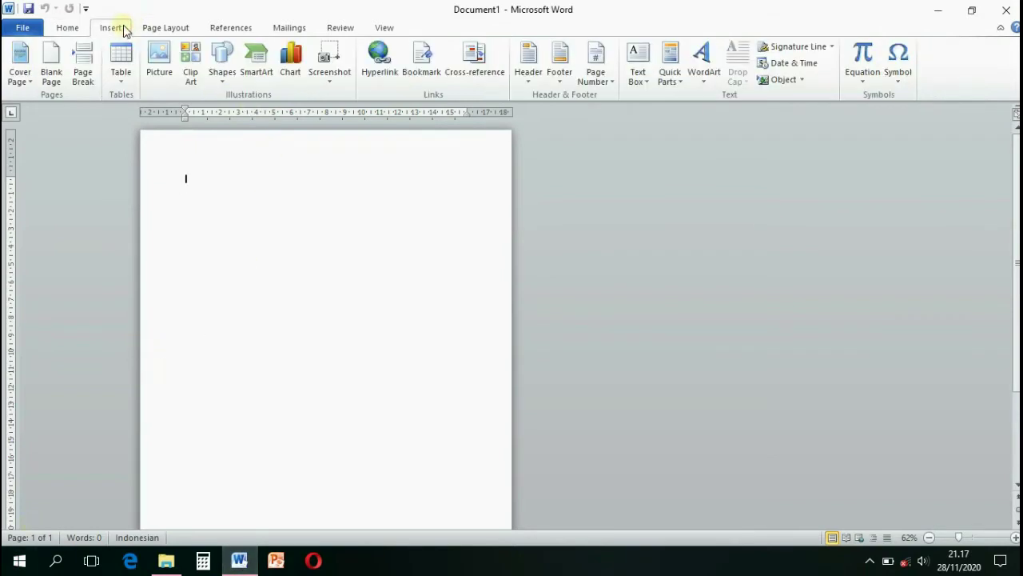
pyautogui.click(219, 59)
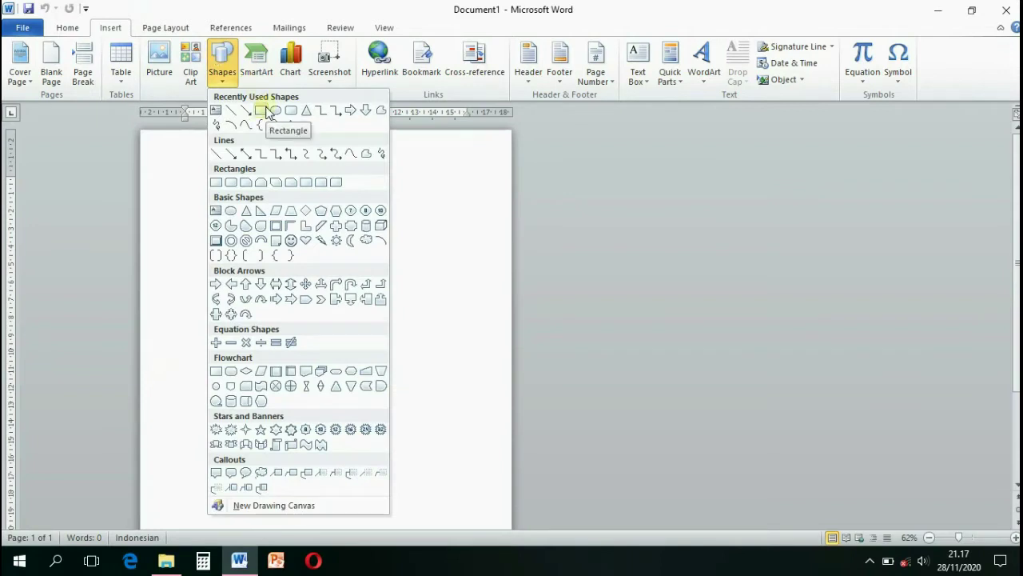
pyautogui.click(263, 111)
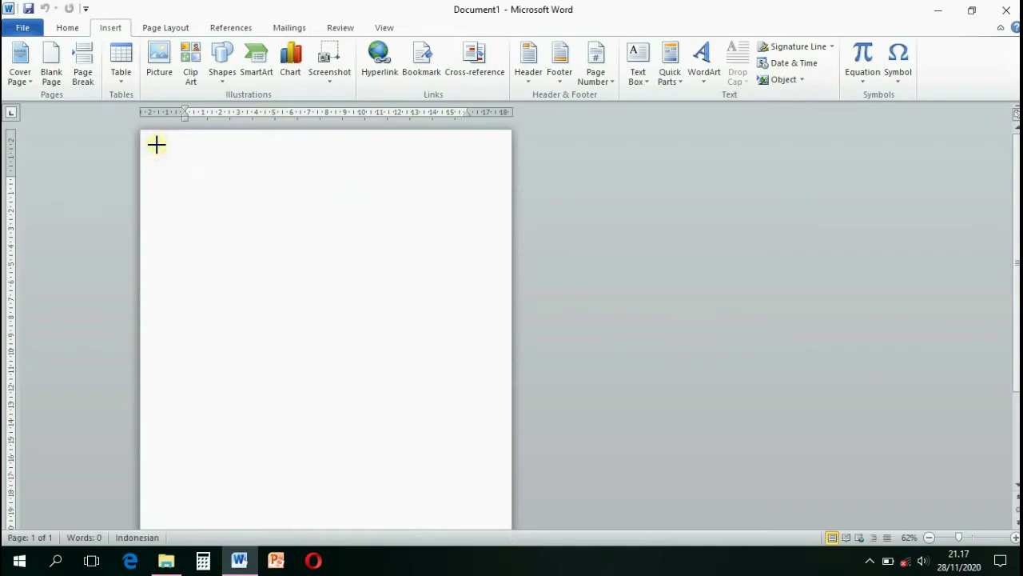
# - Draw a rectangle at the page's top-left and size it 9 cm high by 6 cm wide
pyautogui.moveTo(157, 144); pyautogui.dragTo(220, 241)
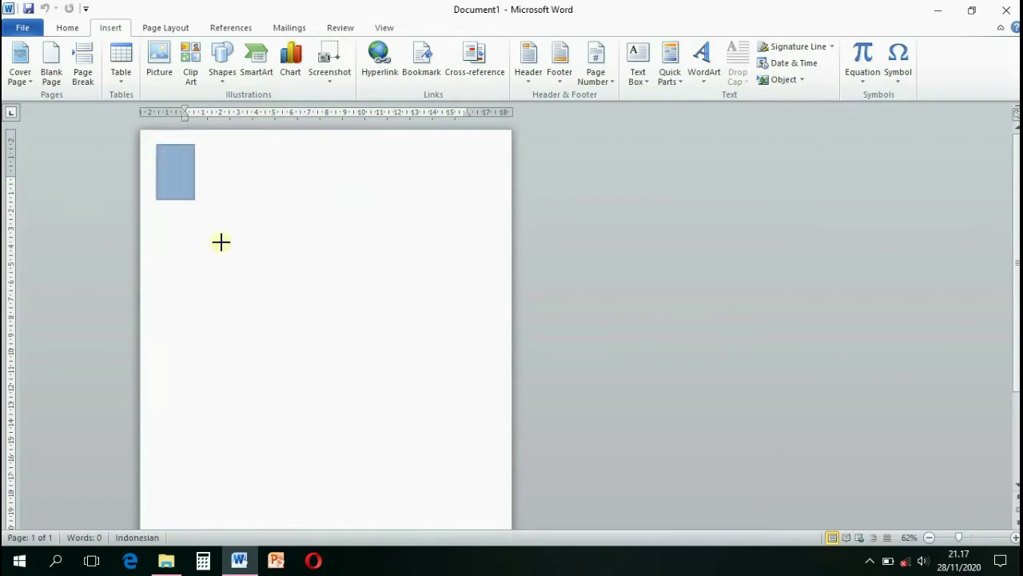
pyautogui.moveTo(221, 242); pyautogui.dragTo(254, 291)
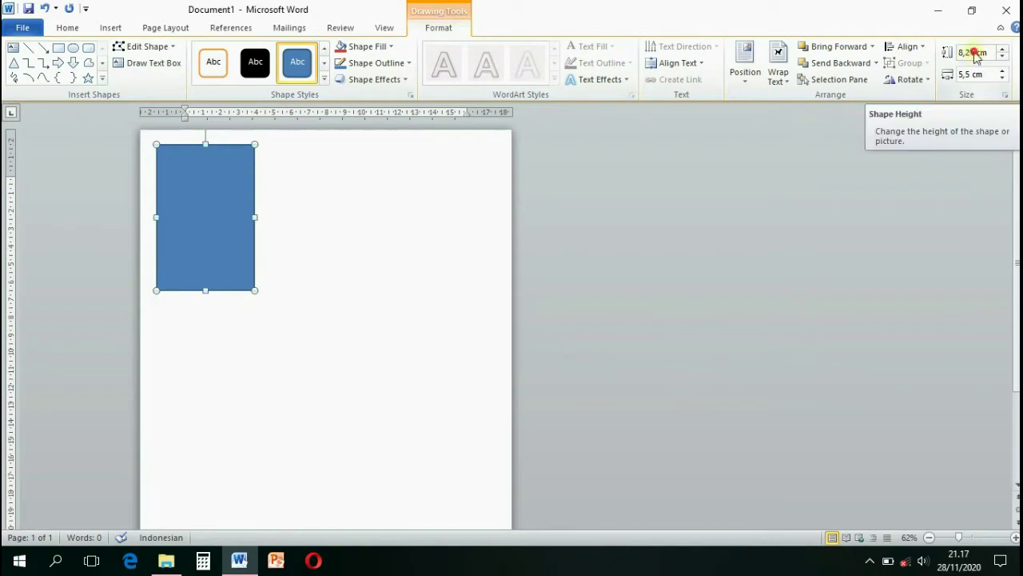
pyautogui.click(972, 53)
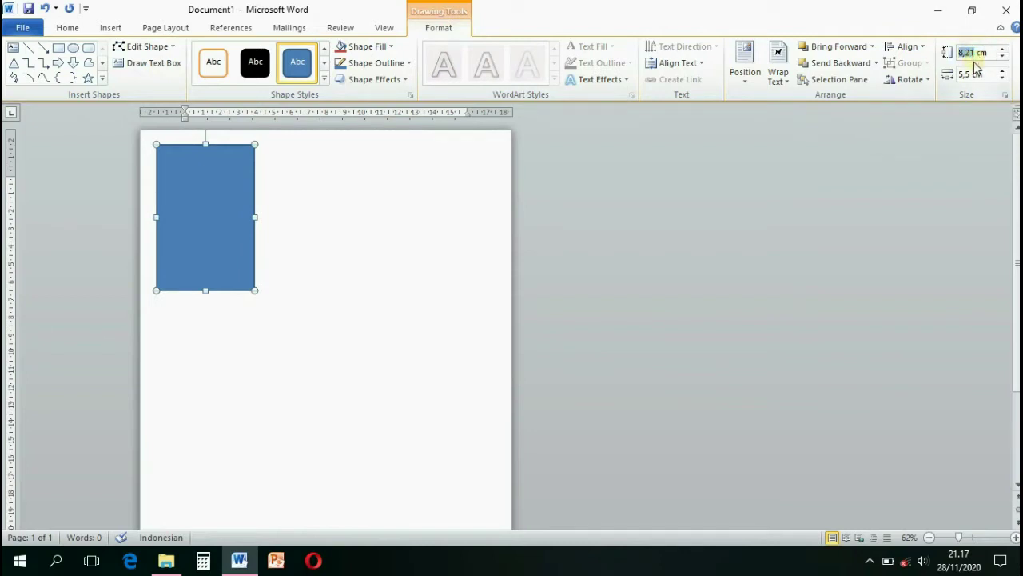
pyautogui.write('9')
pyautogui.press('Return')
pyautogui.click(969, 74)
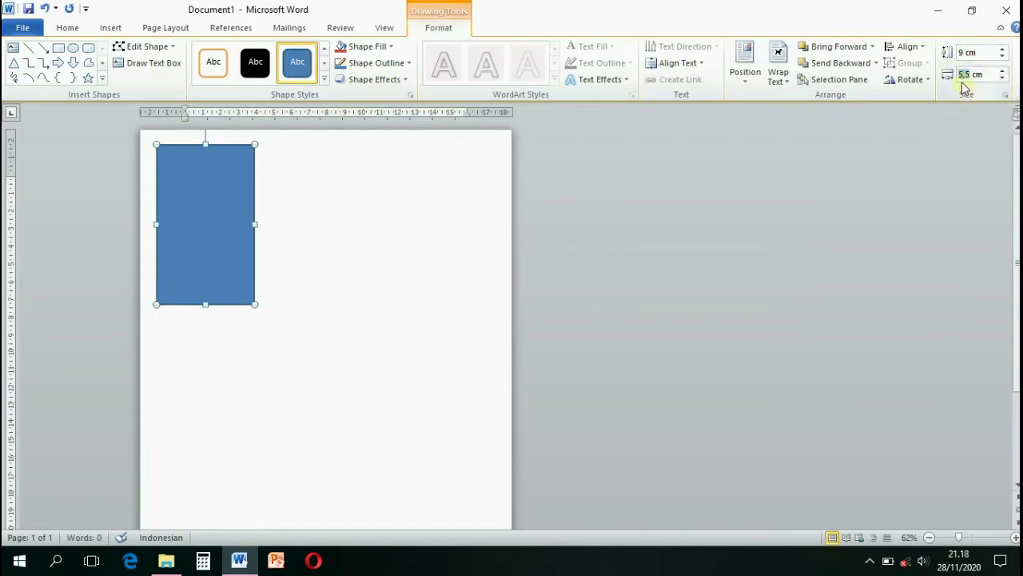
pyautogui.write('6')
pyautogui.click(418, 227)
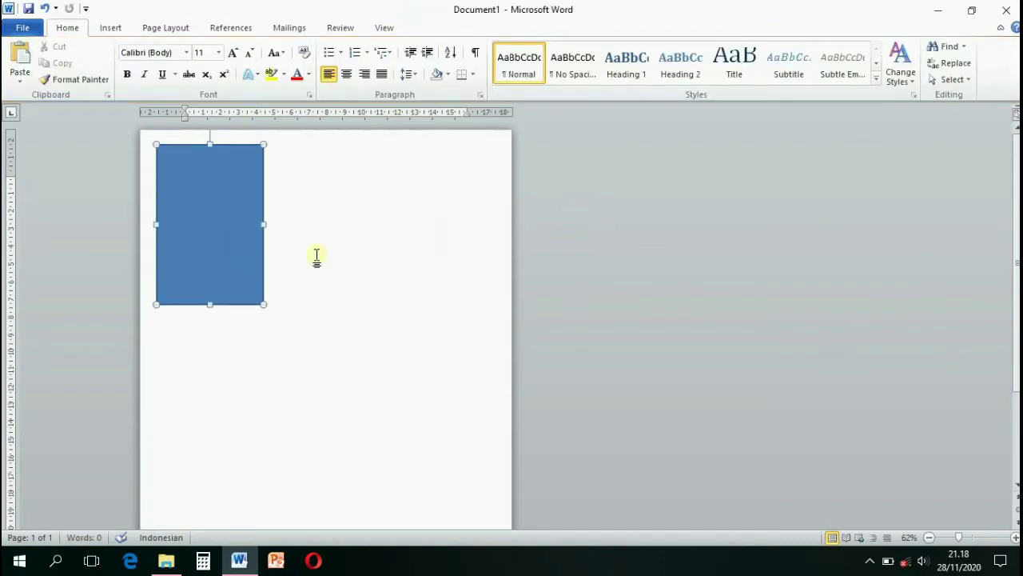
# - Fill the rectangle with Light Blue
pyautogui.click(226, 233)
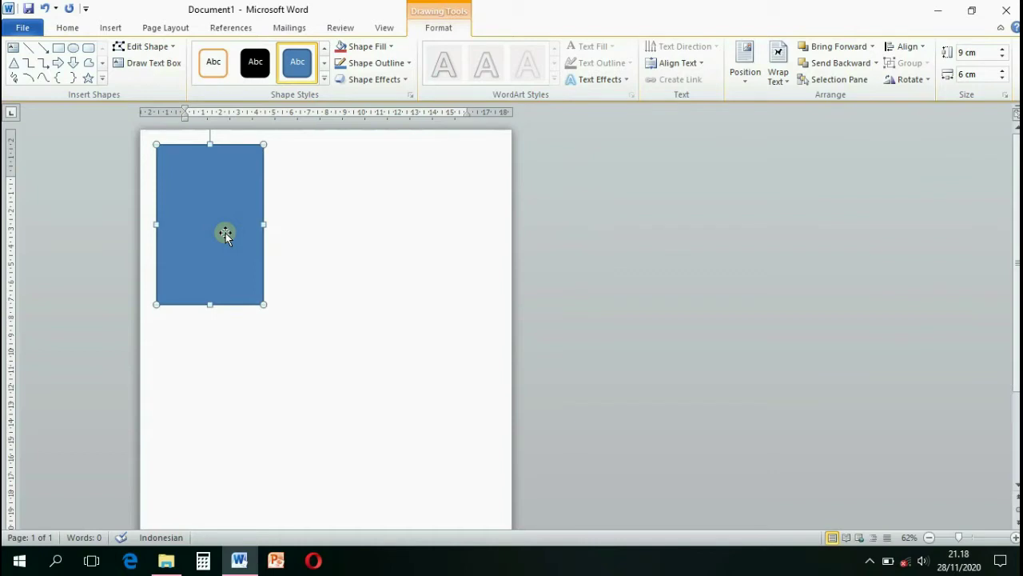
pyautogui.click(356, 331)
pyautogui.click(221, 235)
pyautogui.click(391, 46)
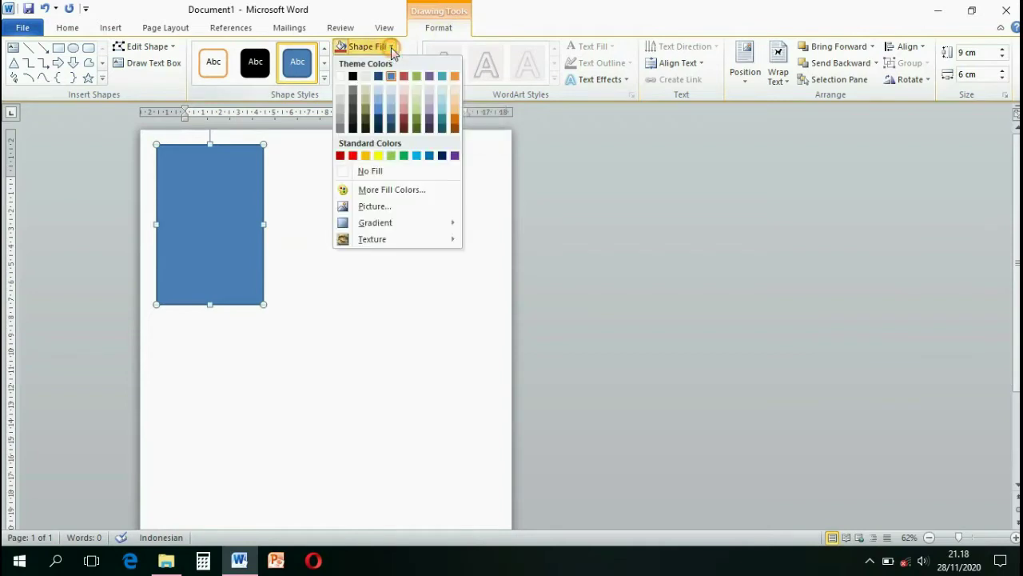
pyautogui.click(417, 156)
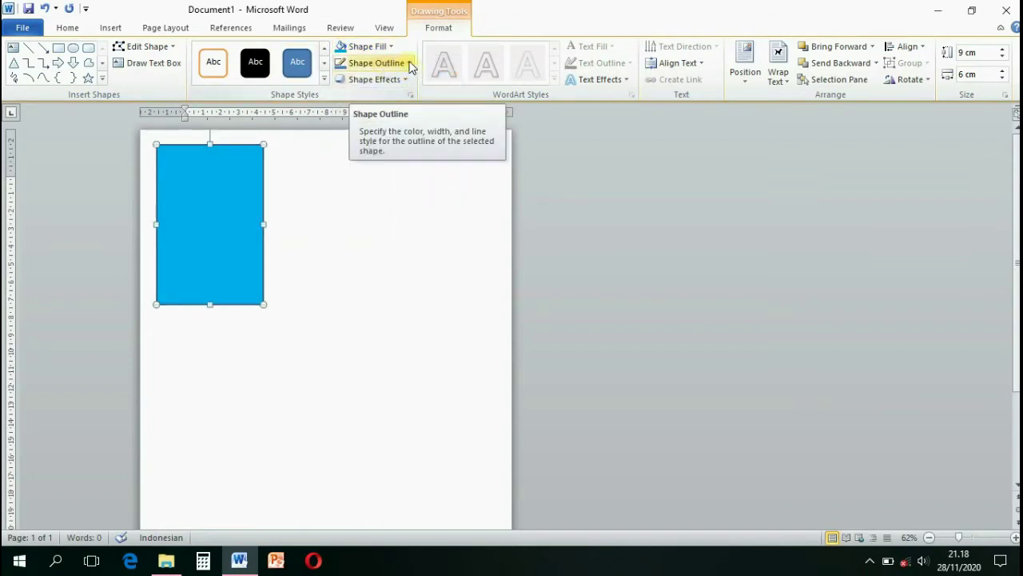
# - Replace the rectangle's dark outline with a matching colour
pyautogui.click(409, 62)
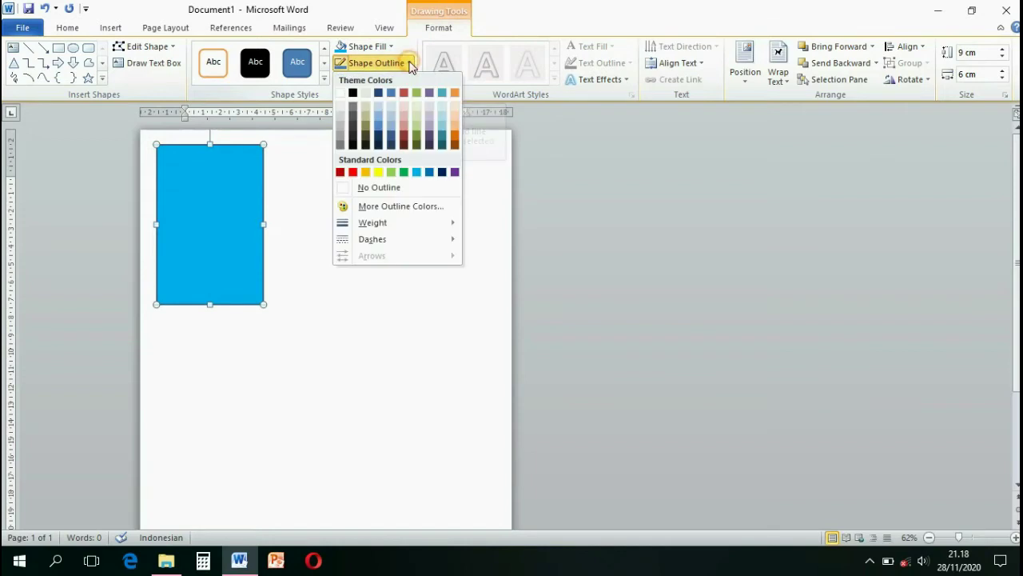
pyautogui.click(417, 176)
pyautogui.click(349, 229)
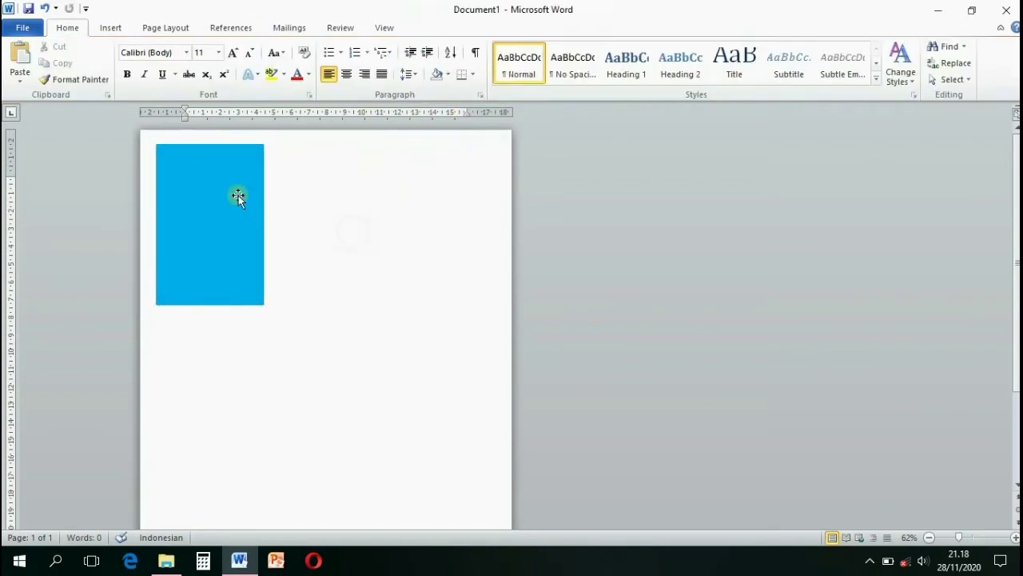
pyautogui.click(238, 195)
pyautogui.click(325, 224)
pyautogui.click(116, 32)
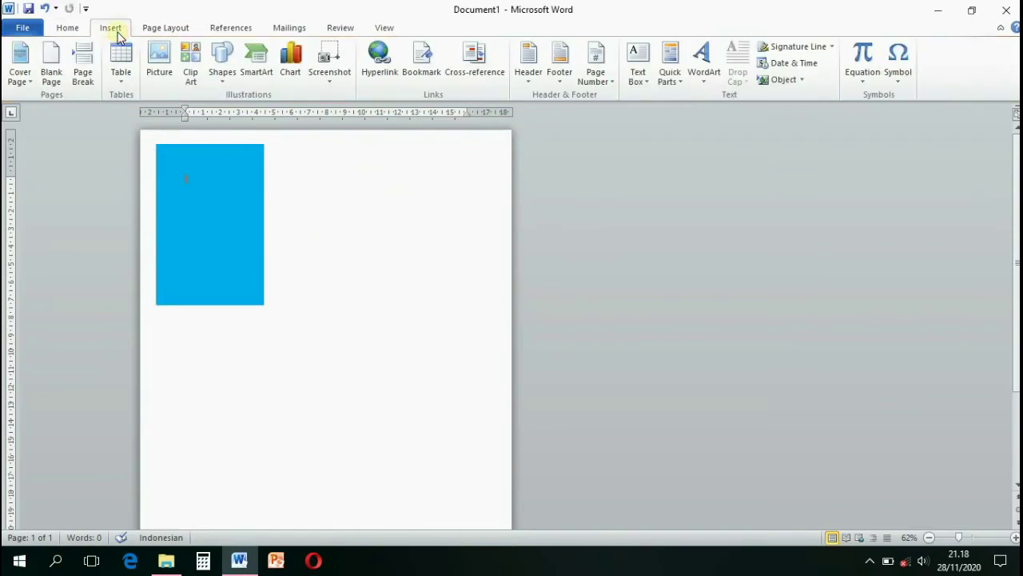
# - Insert photo 1 from the polaroid pictures folder onto the page
pyautogui.click(159, 56)
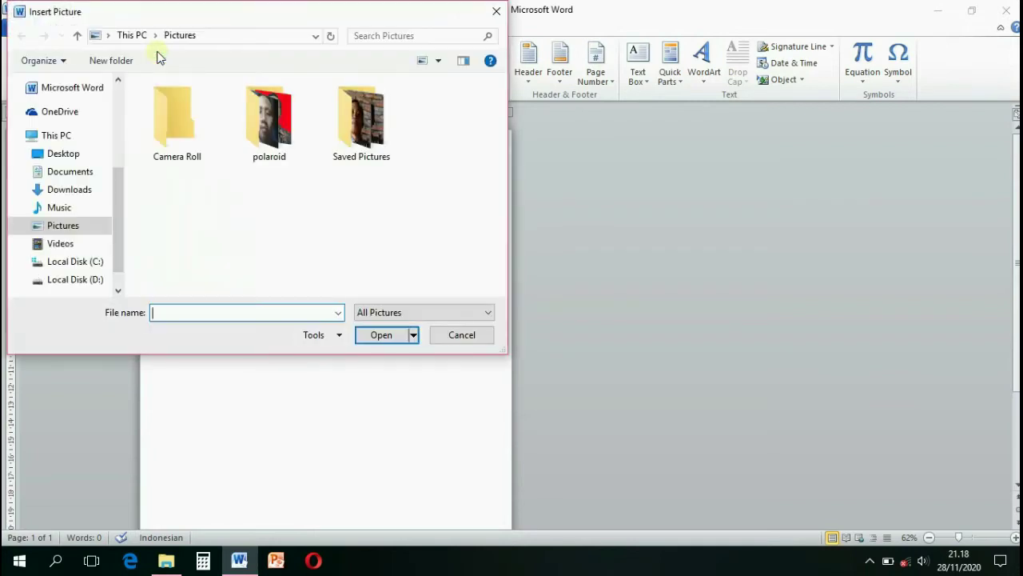
pyautogui.doubleClick(270, 126)
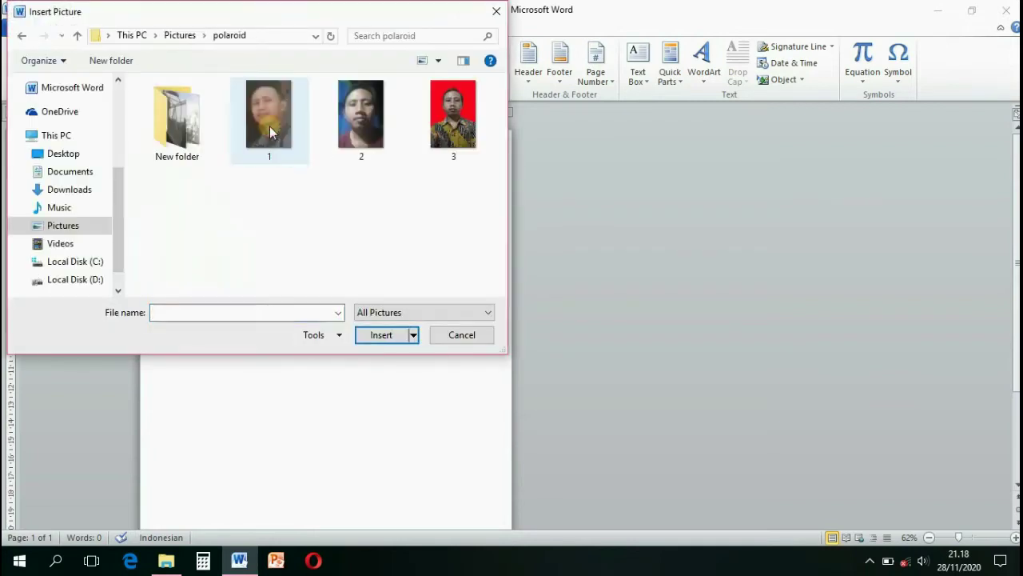
pyautogui.click(271, 127)
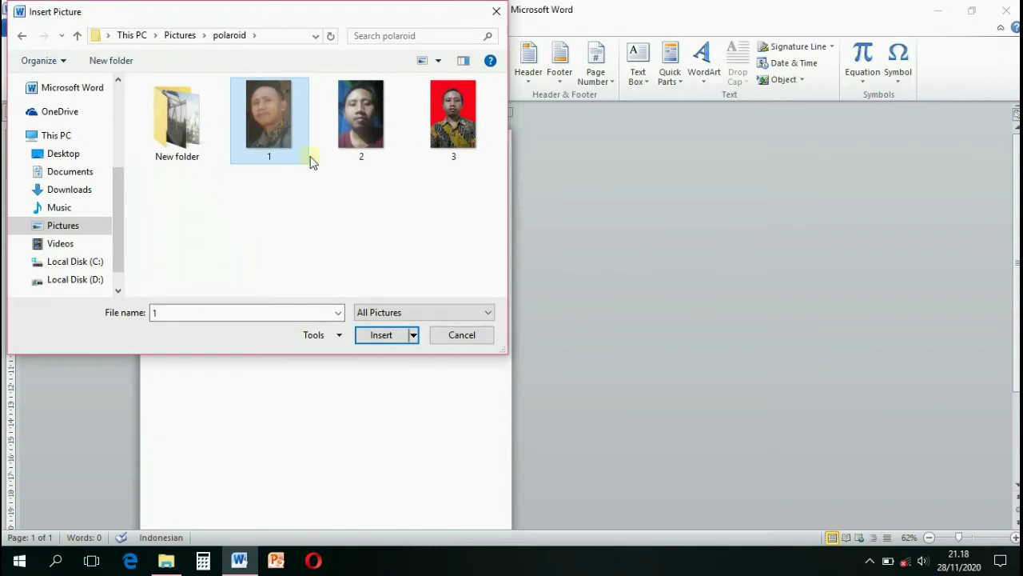
pyautogui.click(383, 337)
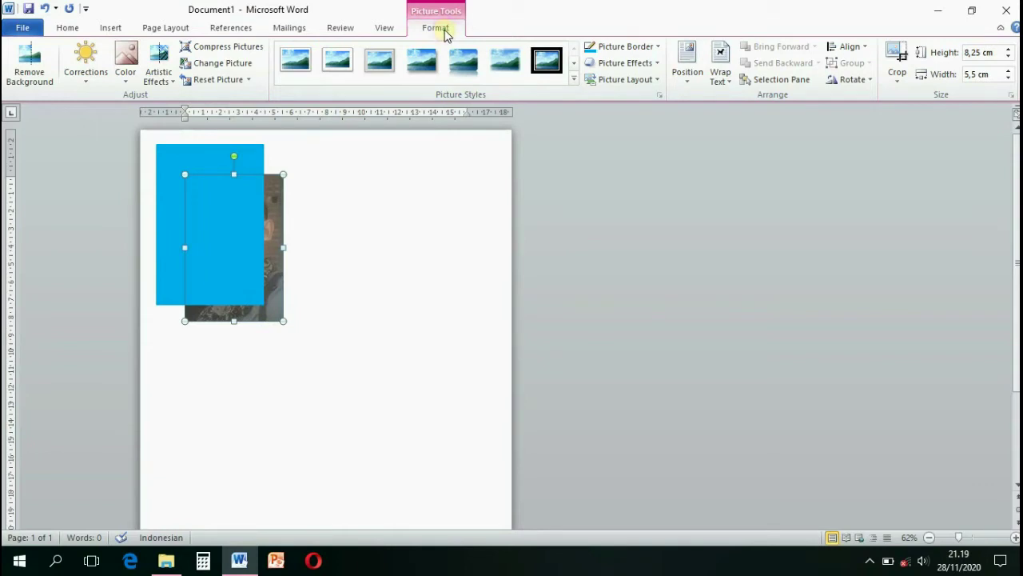
# - Set photo 1 to In Front of Text and move it onto the light blue rectangle
pyautogui.click(734, 54)
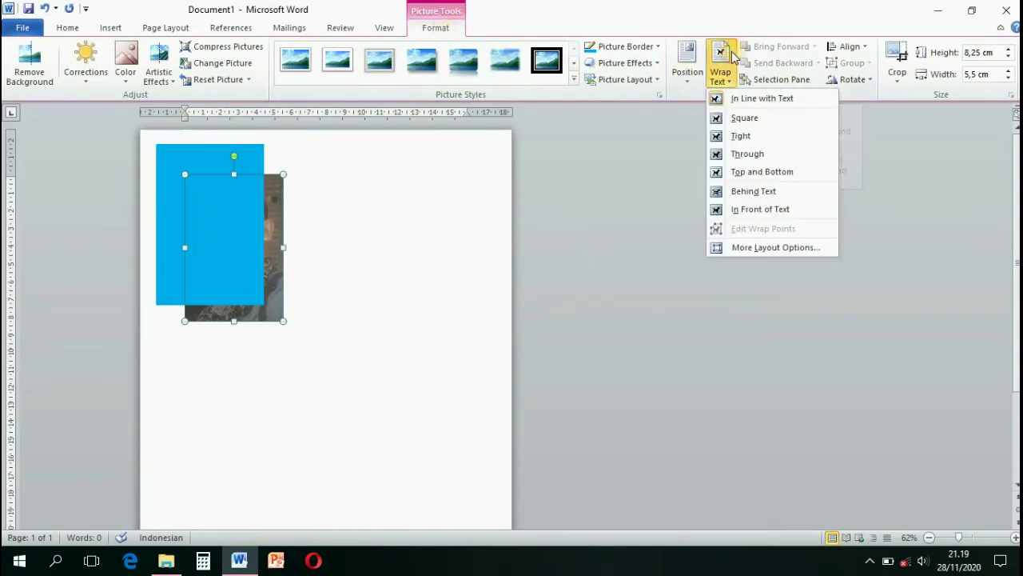
pyautogui.click(795, 206)
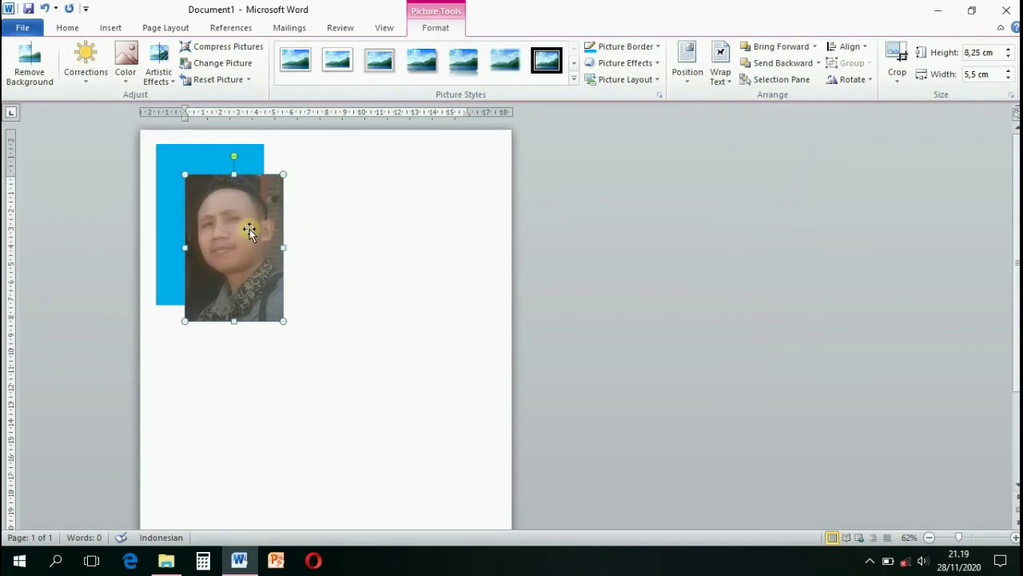
pyautogui.moveTo(251, 229); pyautogui.dragTo(230, 203)
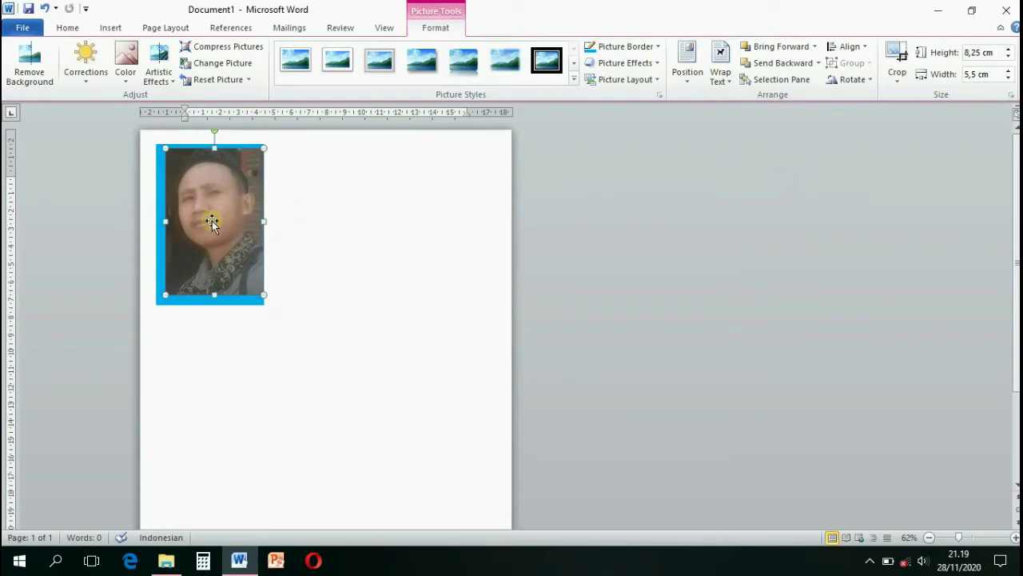
pyautogui.press('Left')
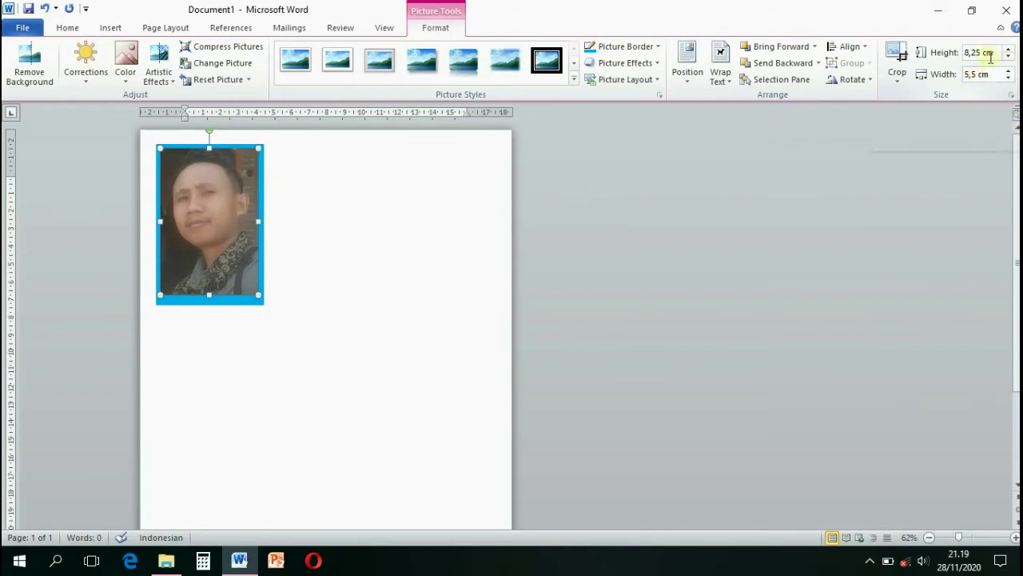
# - Check photo 1's fit inside the blue frame, leaving a wider strip below
pyautogui.click(355, 268)
pyautogui.click(207, 237)
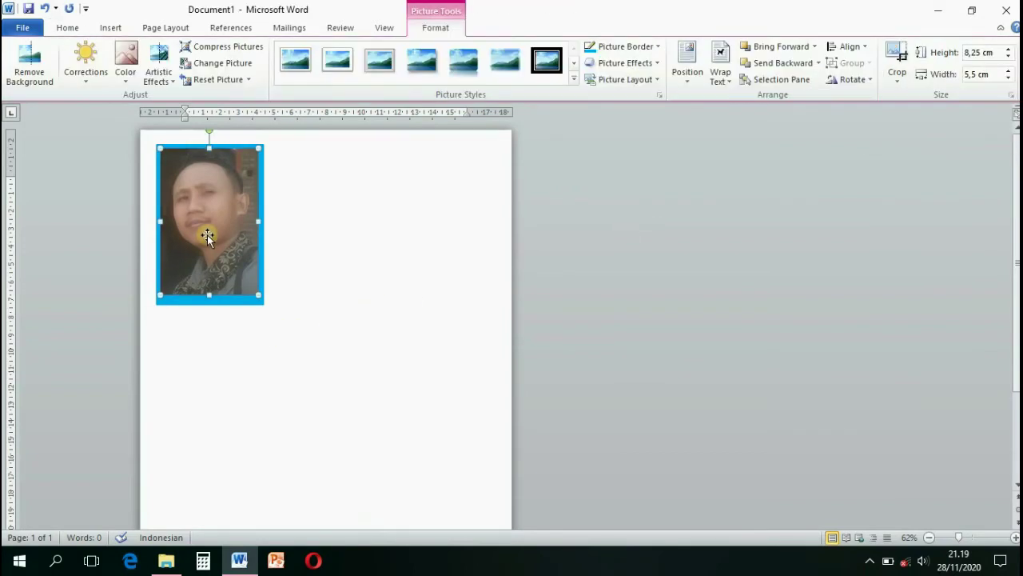
pyautogui.click(321, 244)
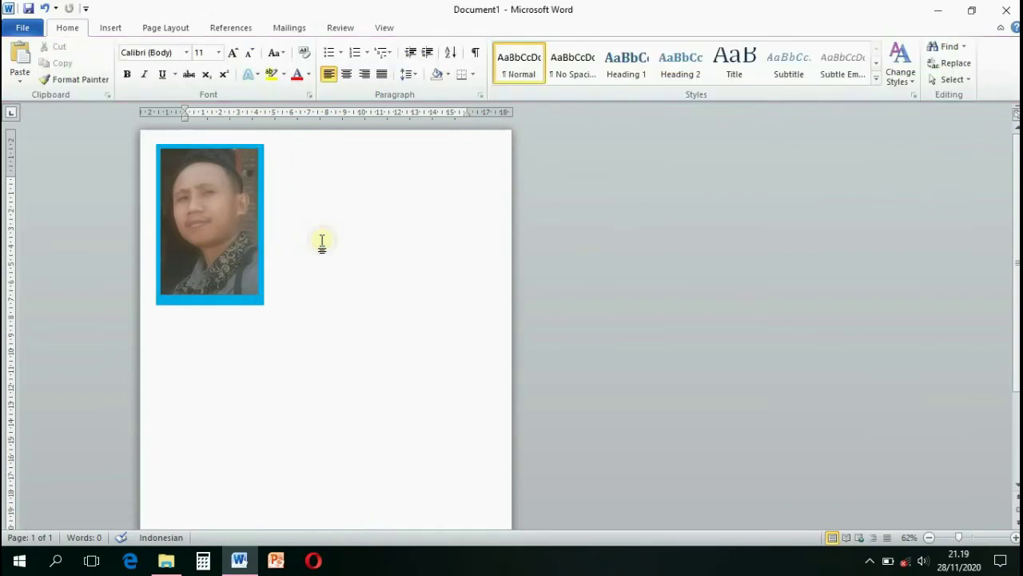
pyautogui.click(242, 223)
pyautogui.click(327, 232)
pyautogui.click(245, 235)
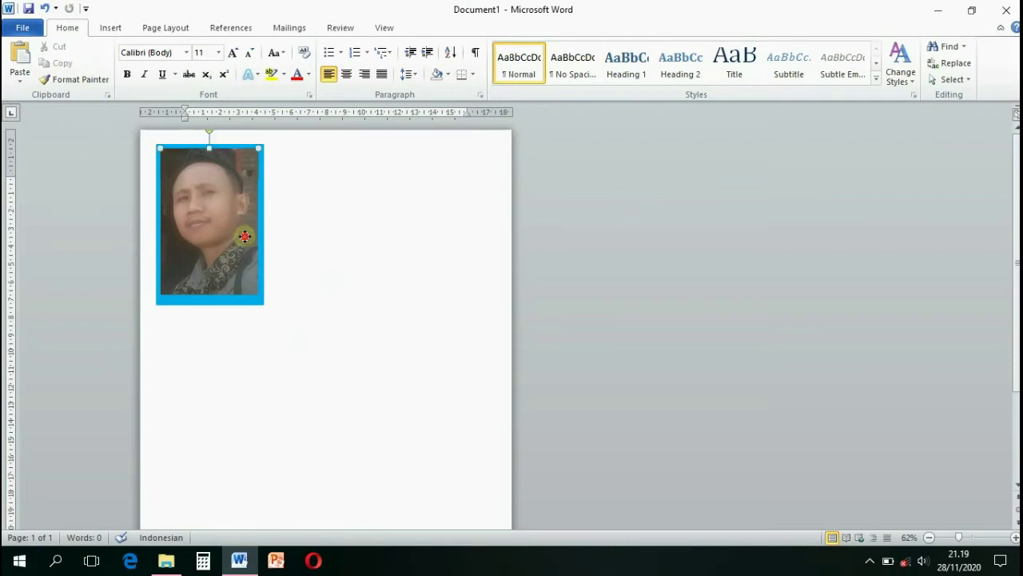
pyautogui.click(228, 308)
pyautogui.click(223, 254)
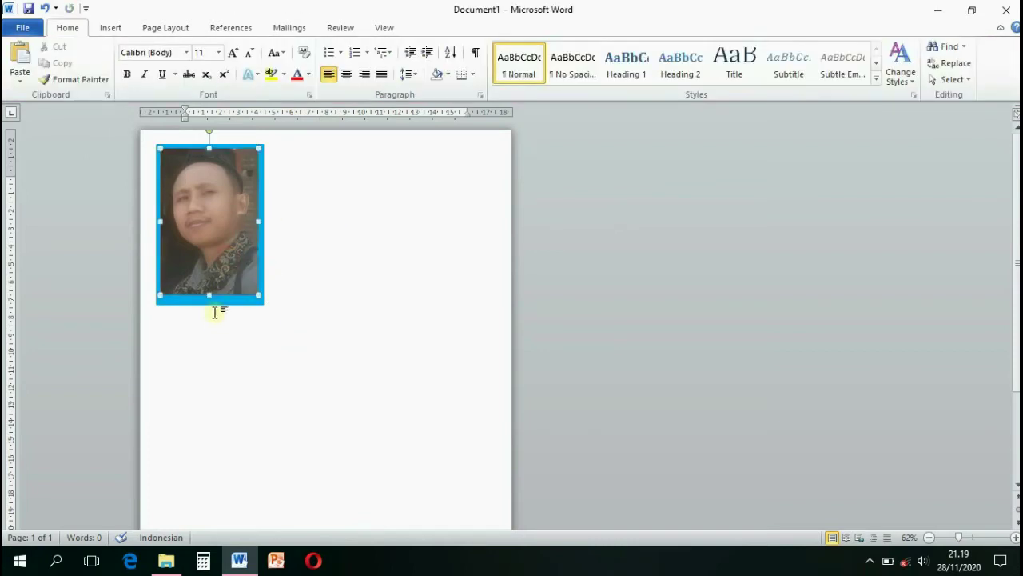
pyautogui.click(216, 307)
pyautogui.click(243, 190)
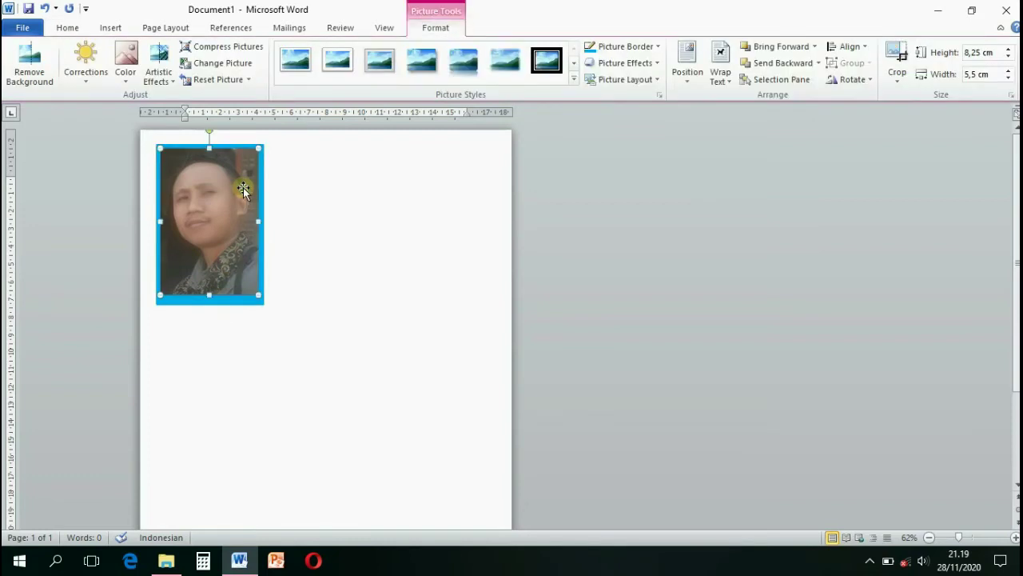
pyautogui.click(256, 357)
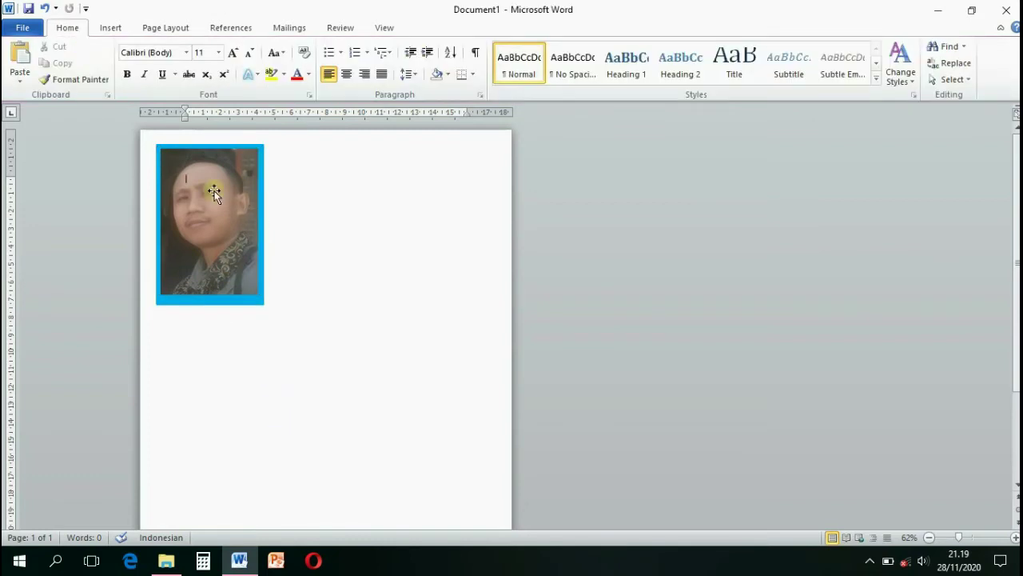
pyautogui.click(214, 192)
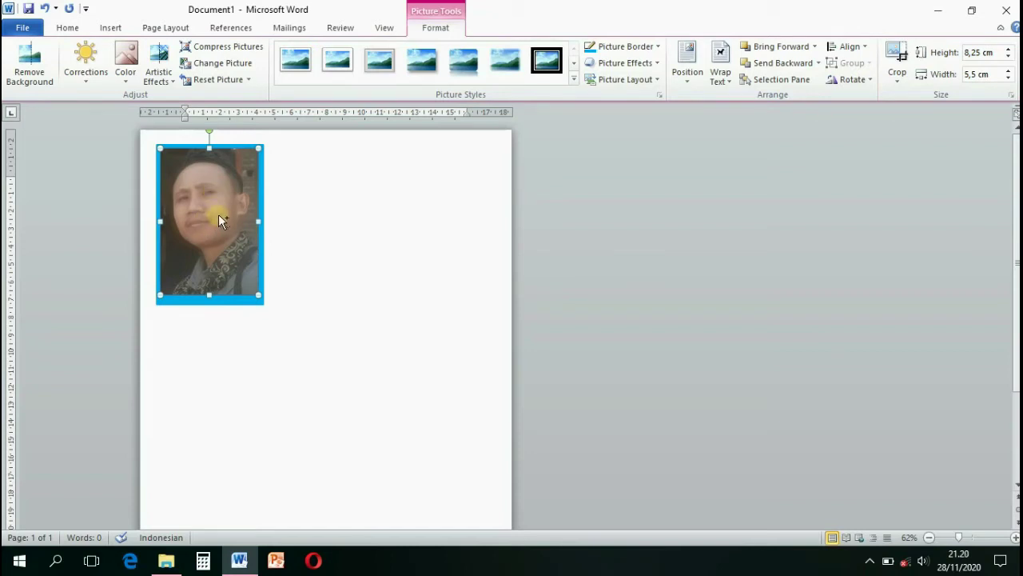
# - Group photo 1 with its light blue rectangle and shift the group slightly right
pyautogui.moveTo(222, 221); pyautogui.dragTo(248, 308)
pyautogui.click(244, 303)
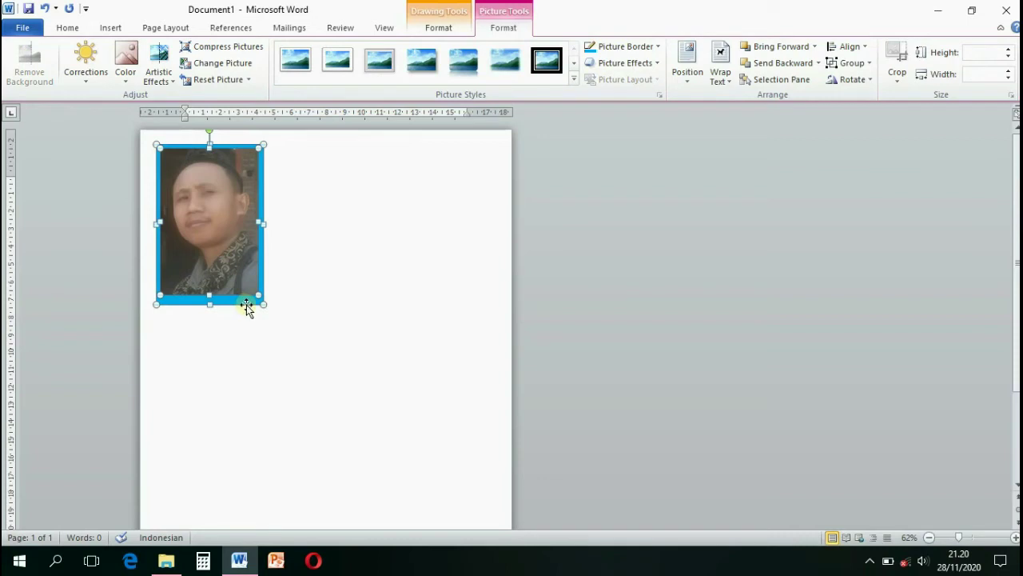
pyautogui.rightClick(247, 309)
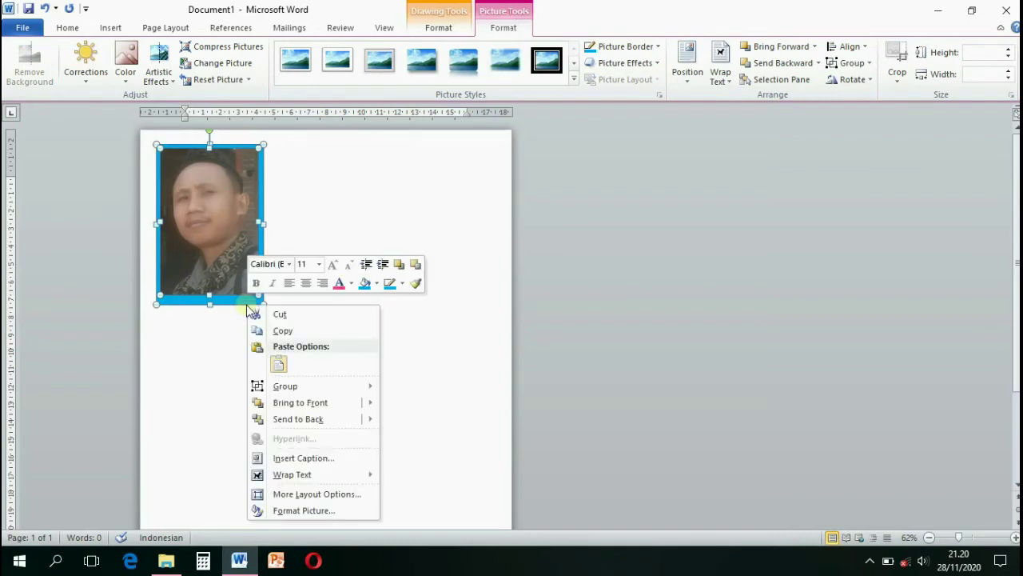
pyautogui.moveTo(354, 387)
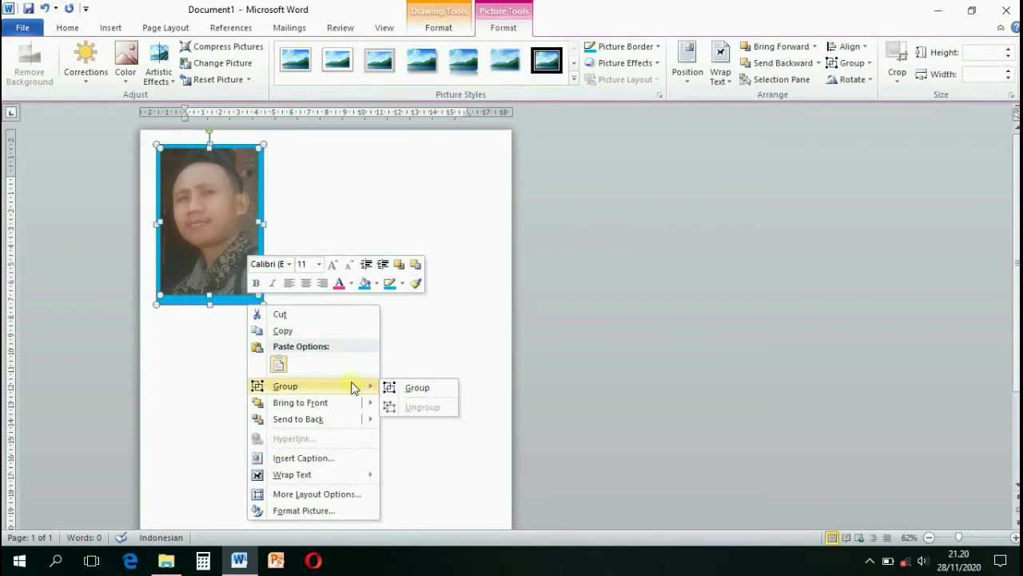
pyautogui.click(444, 394)
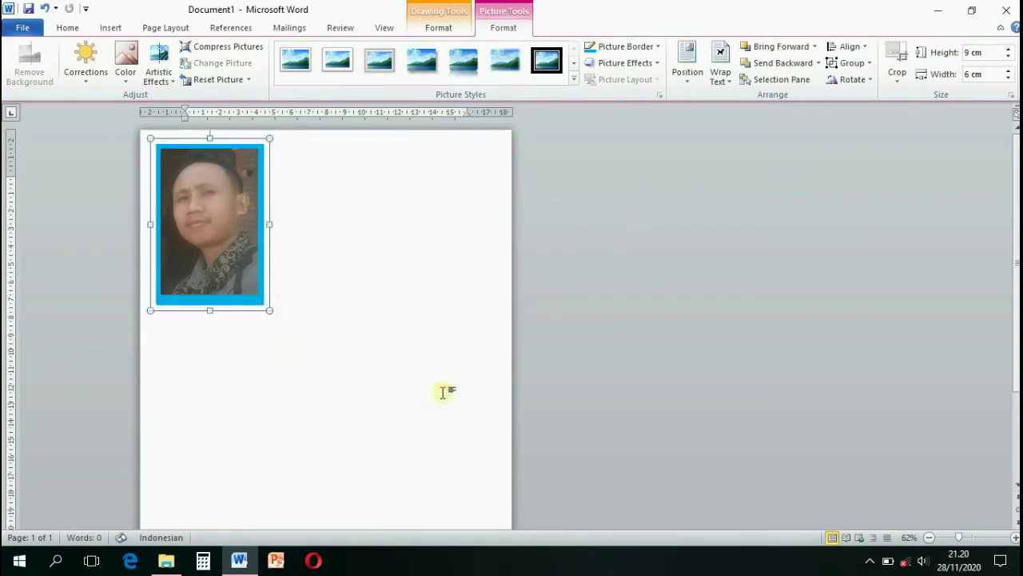
pyautogui.click(355, 215)
pyautogui.moveTo(210, 210)
pyautogui.mouseDown()
pyautogui.moveTo(222, 210)
pyautogui.moveTo(209, 206)
pyautogui.mouseUp()
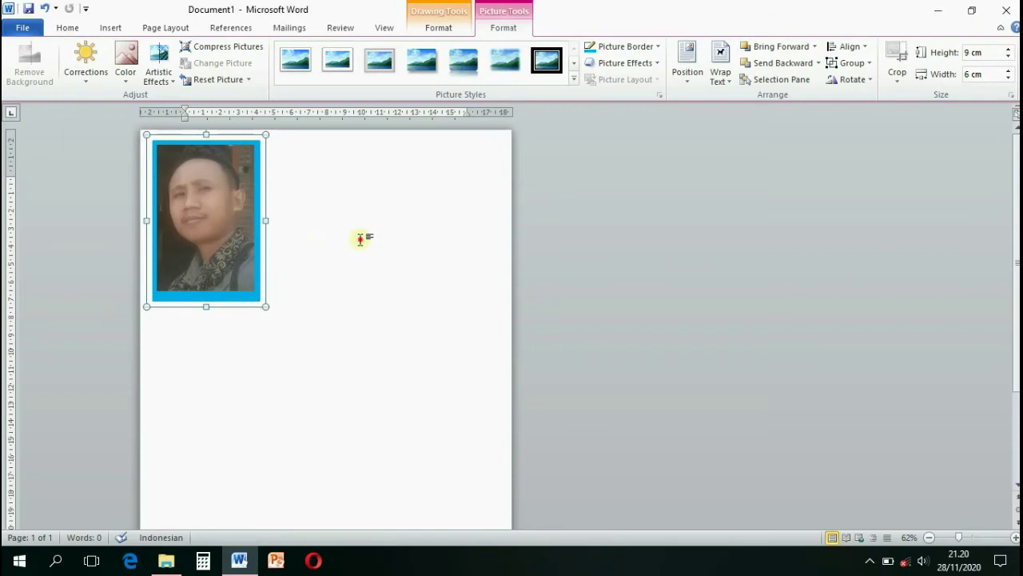
pyautogui.click(361, 239)
# - Draw a second rectangle beside the first photo, sized 9 cm high by 6 cm wide
pyautogui.click(109, 28)
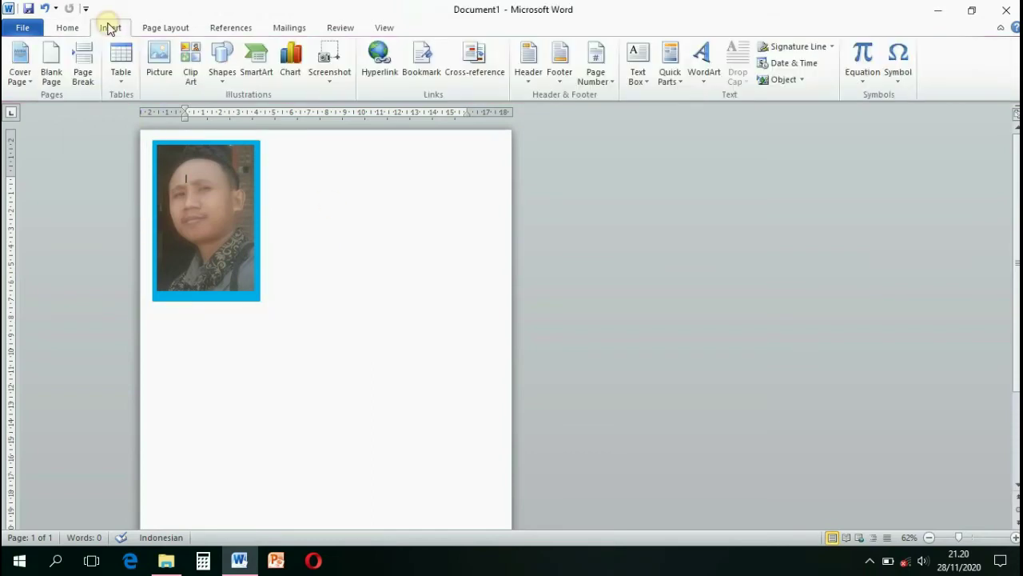
pyautogui.click(232, 66)
pyautogui.click(262, 110)
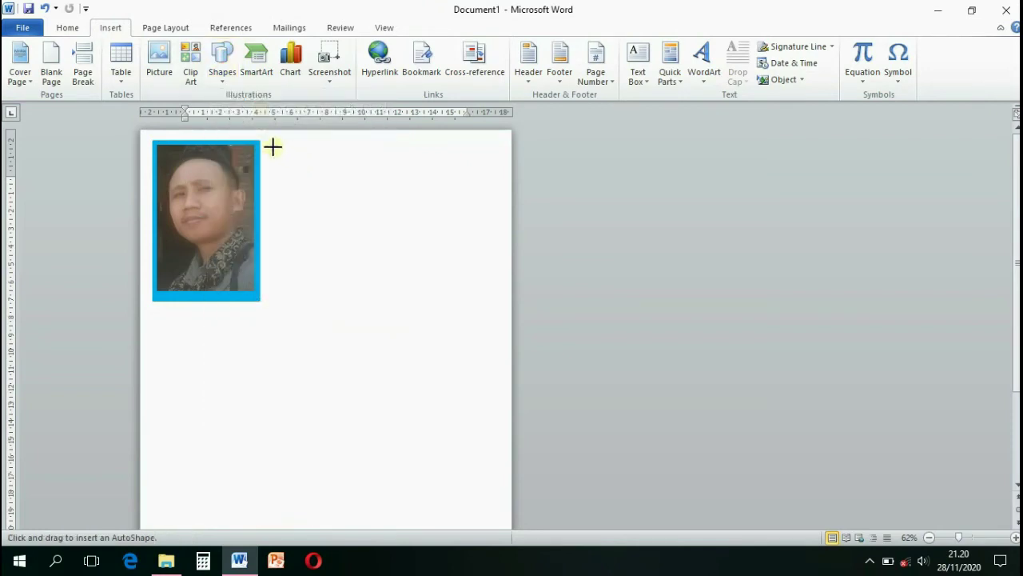
pyautogui.moveTo(272, 145); pyautogui.dragTo(360, 300)
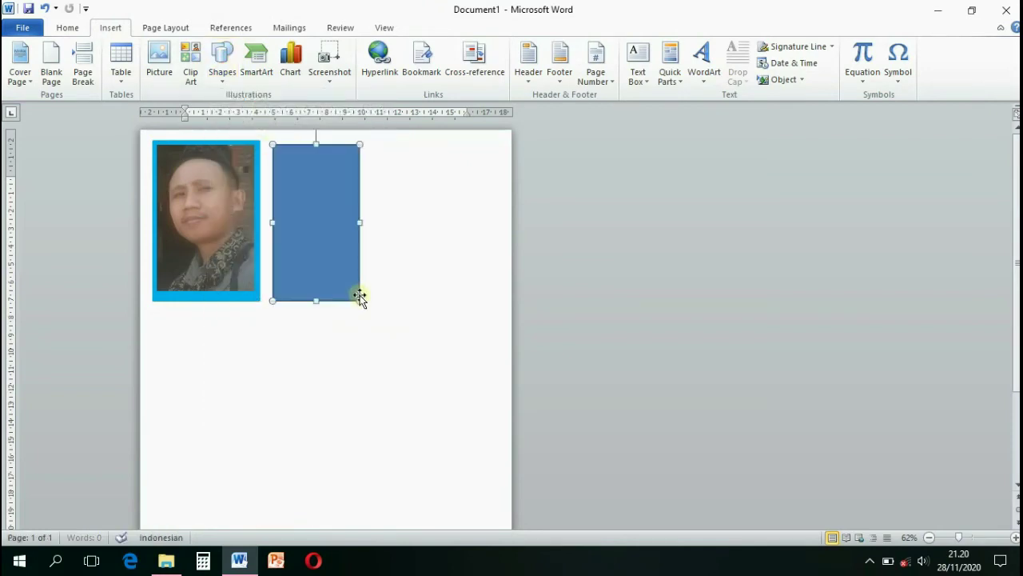
pyautogui.click(976, 52)
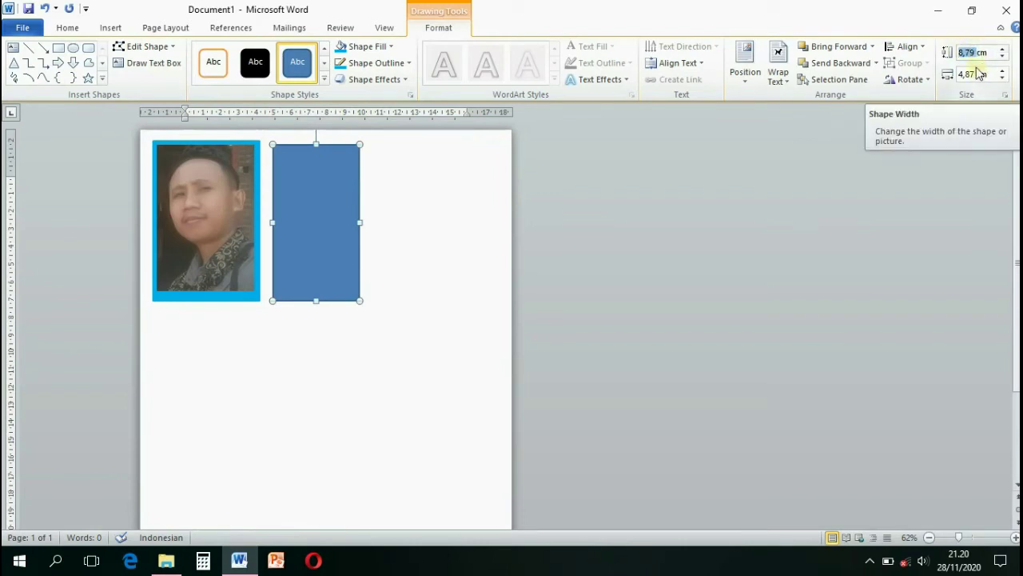
pyautogui.write('9')
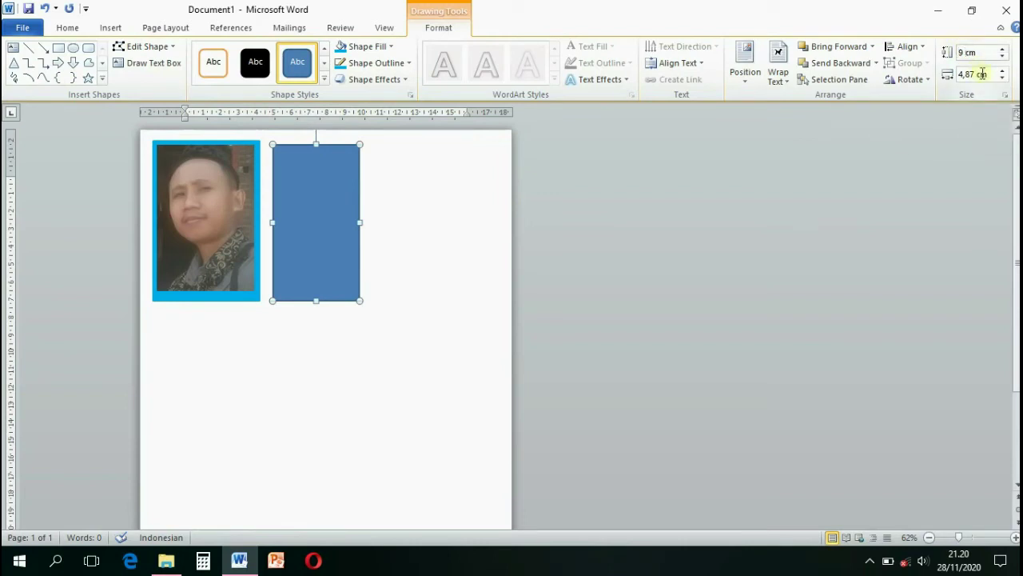
pyautogui.click(970, 74)
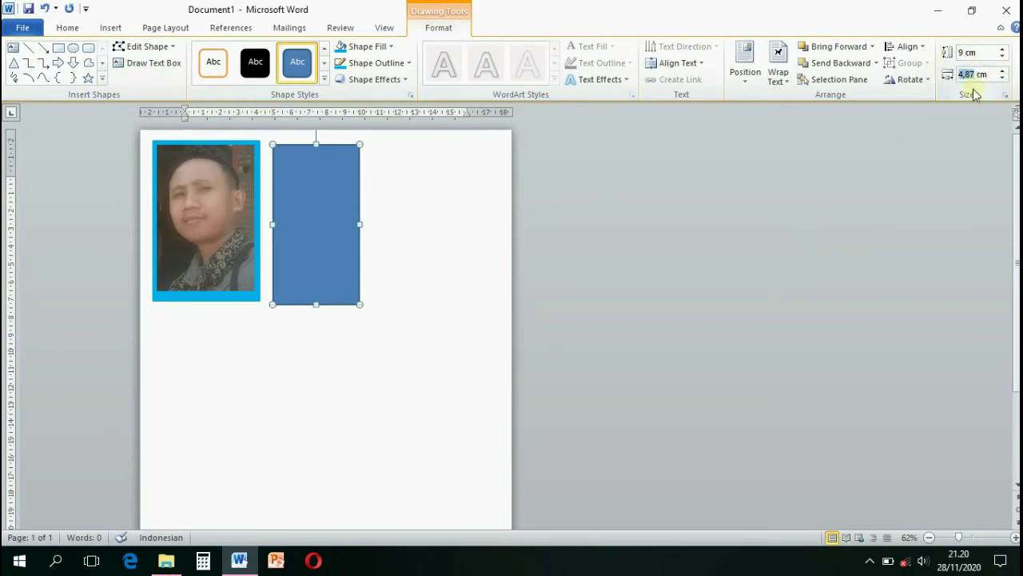
pyautogui.write('6')
pyautogui.click(434, 184)
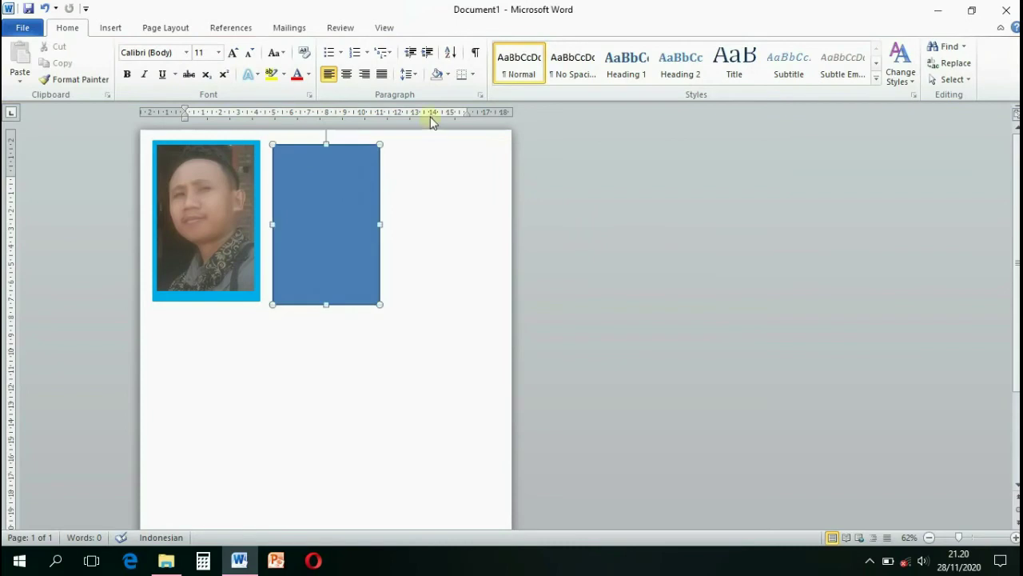
# - Fill the new rectangle yellow with no outline and align it beside the first photo
pyautogui.click(438, 27)
pyautogui.click(364, 46)
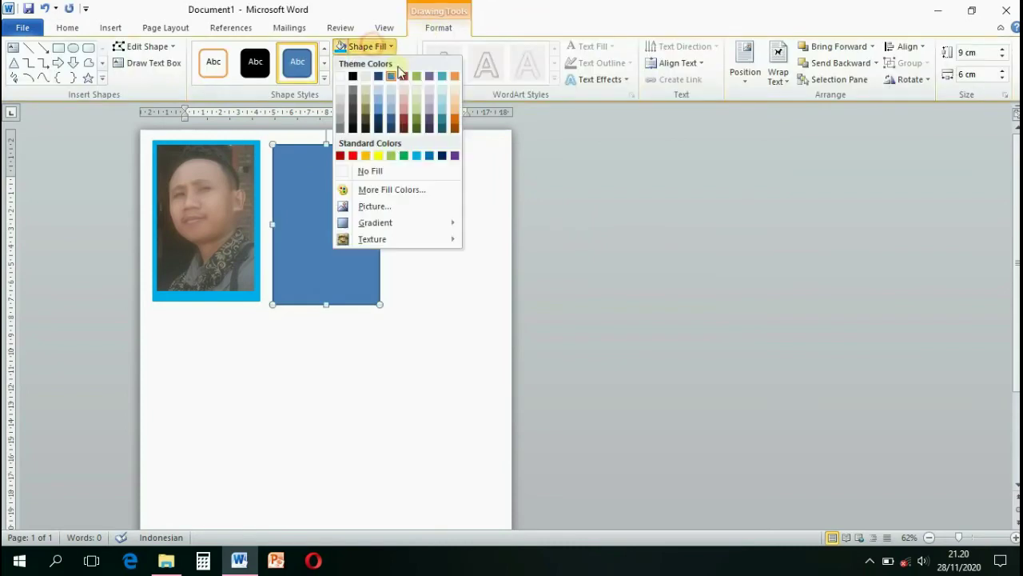
pyautogui.click(378, 155)
pyautogui.click(374, 62)
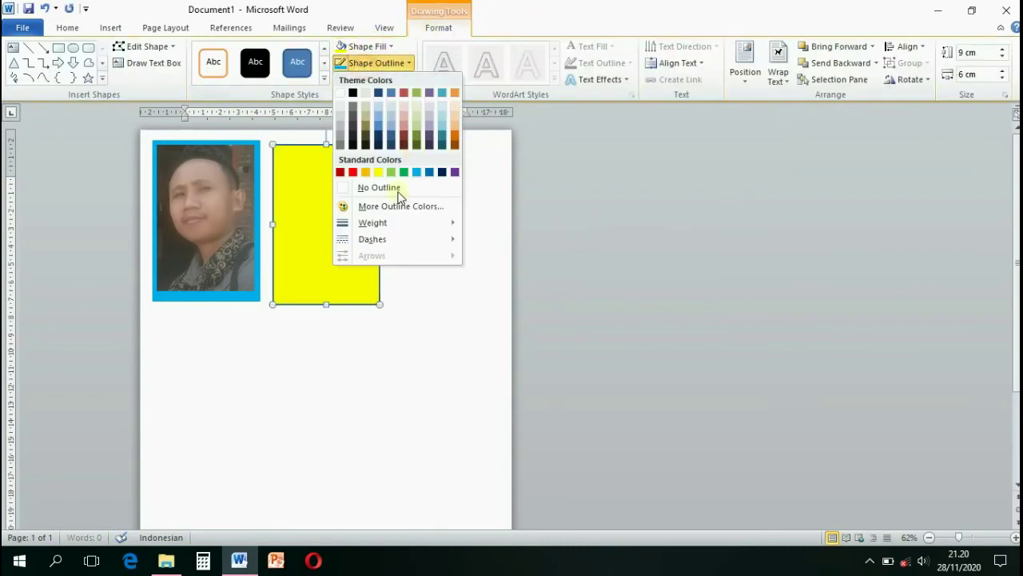
pyautogui.click(337, 187)
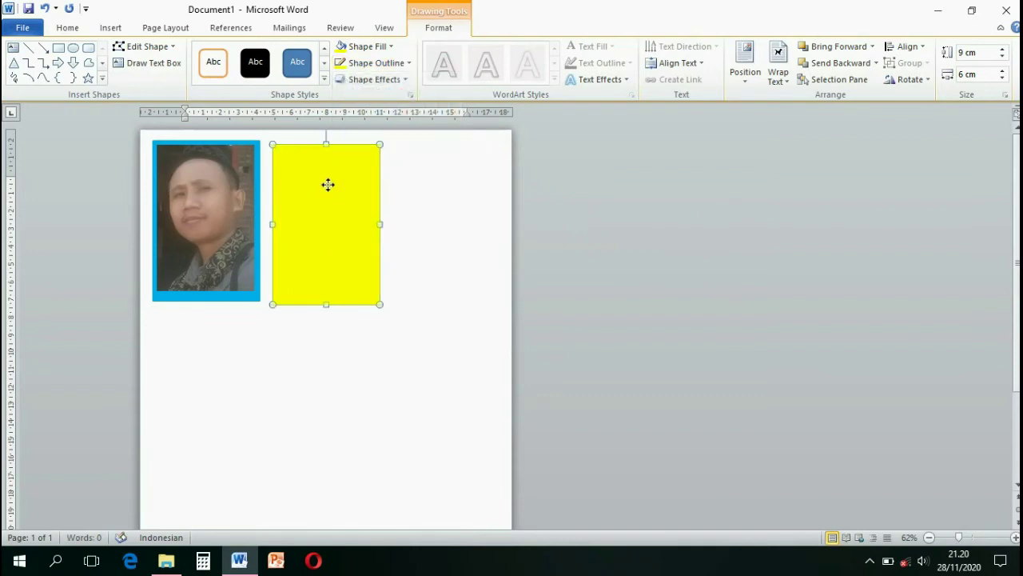
pyautogui.moveTo(328, 184); pyautogui.dragTo(322, 182)
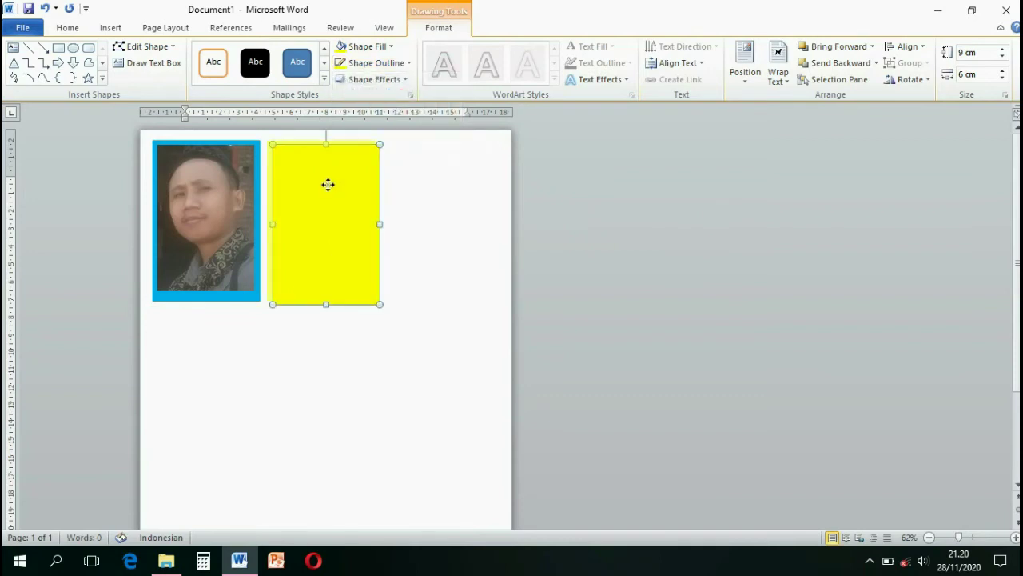
# - Insert photo 2 from the polaroid folder
pyautogui.click(111, 28)
pyautogui.click(159, 64)
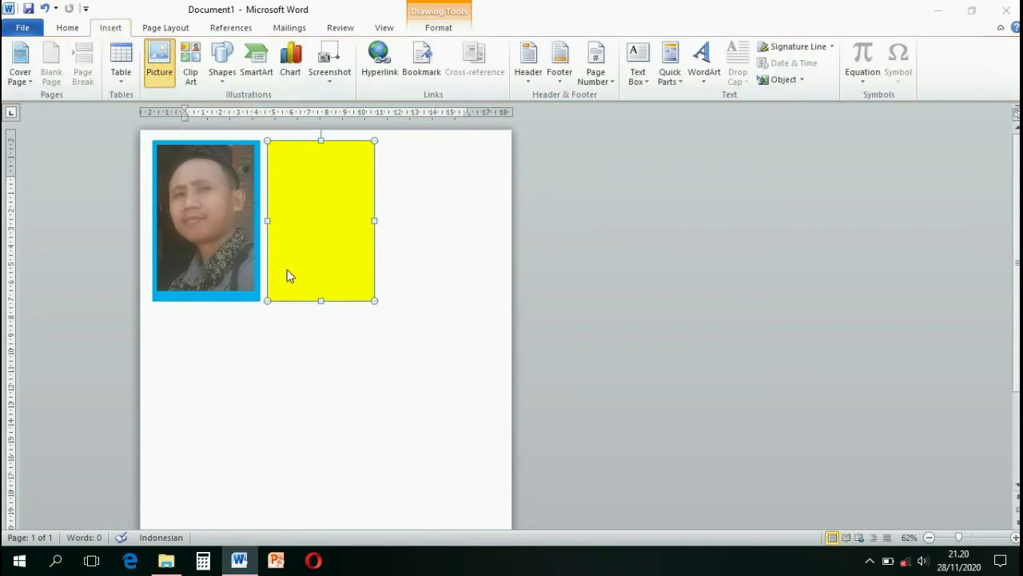
pyautogui.click(361, 116)
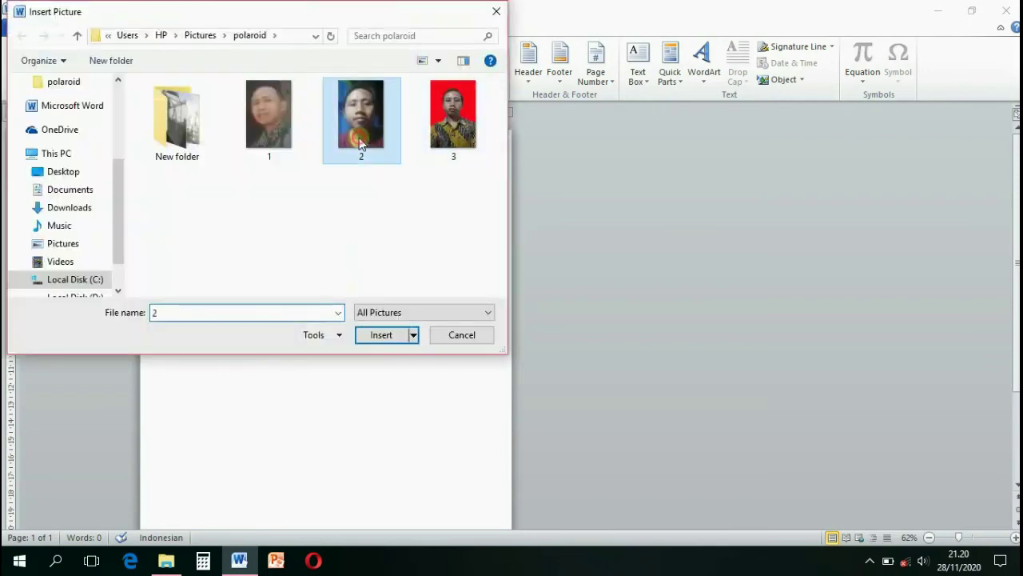
pyautogui.click(381, 335)
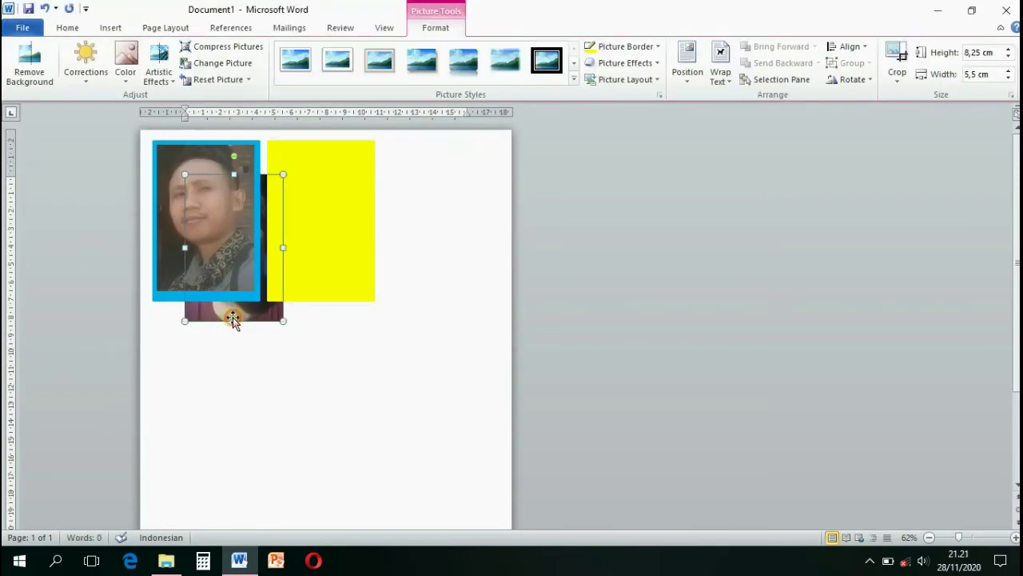
# - Set photo 2 to In Front of Text and nudge it into place on the yellow rectangle
pyautogui.click(722, 74)
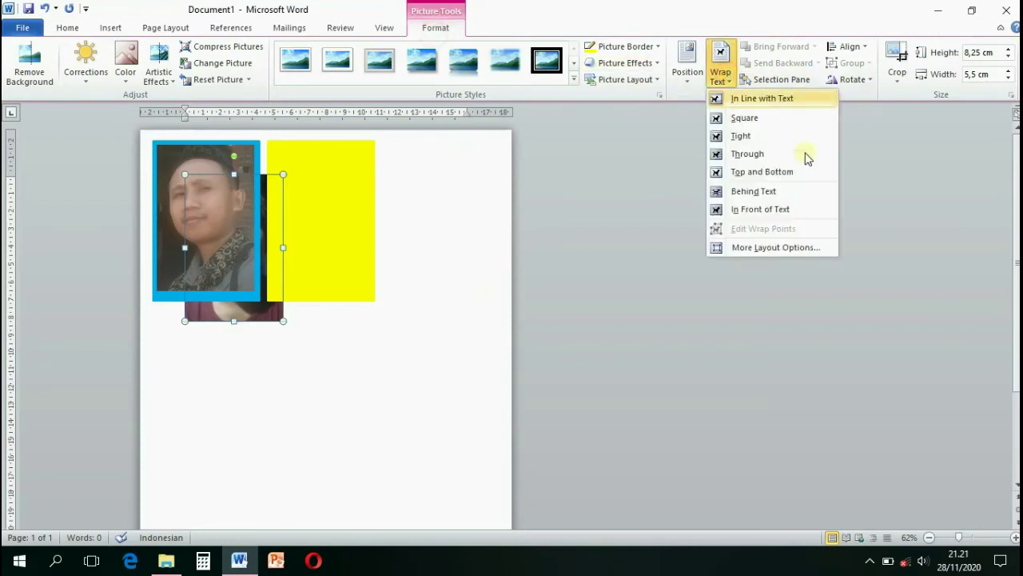
pyautogui.click(789, 211)
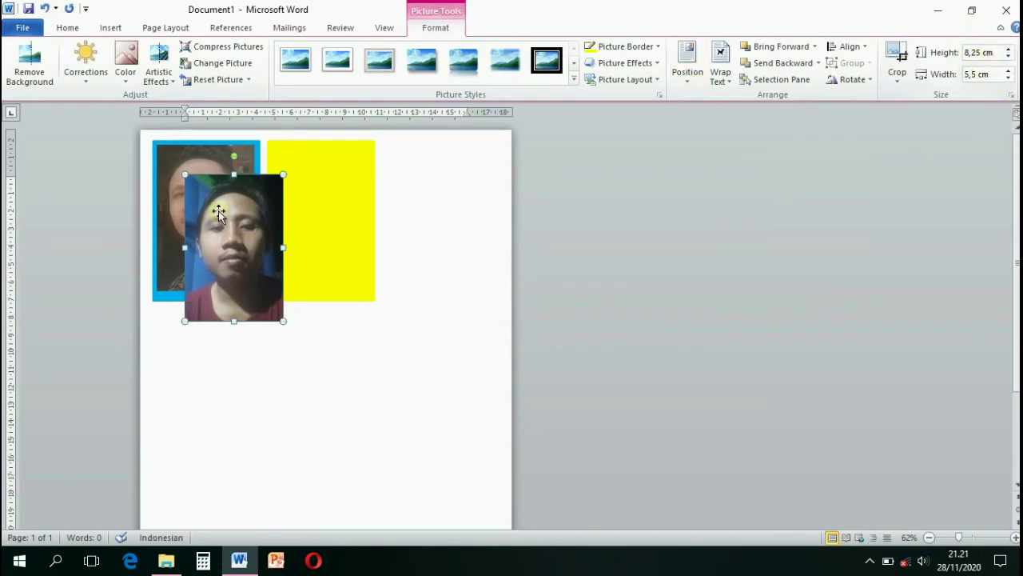
pyautogui.moveTo(219, 211); pyautogui.dragTo(302, 186)
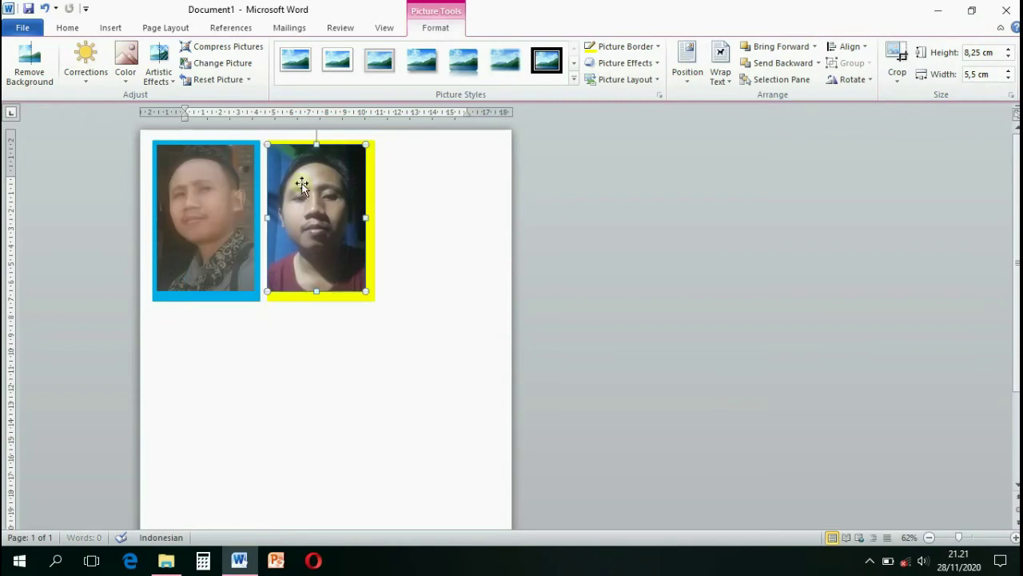
pyautogui.press('Right')
pyautogui.press('Right')
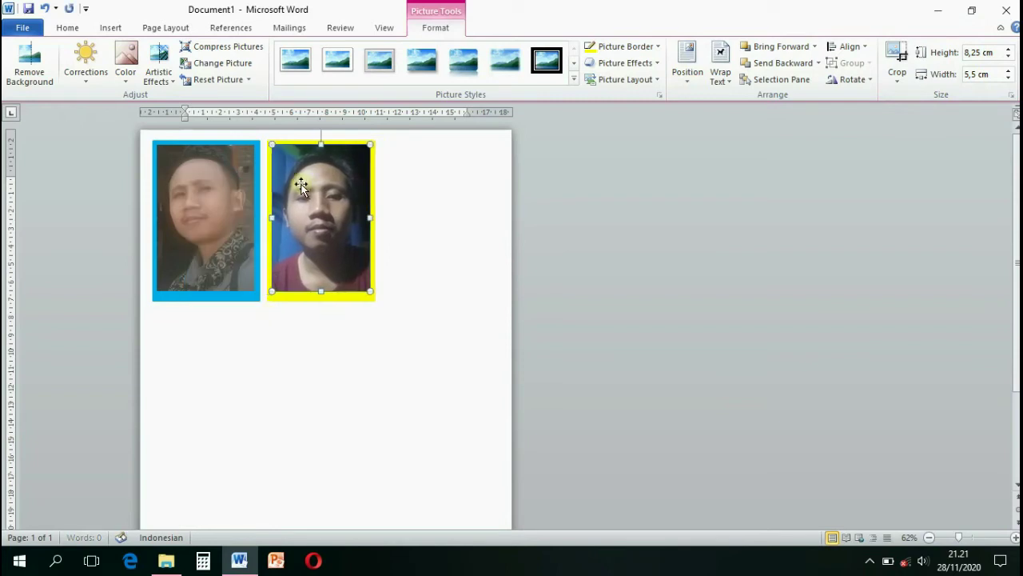
pyautogui.press('Right')
pyautogui.press('Down')
pyautogui.press('Left')
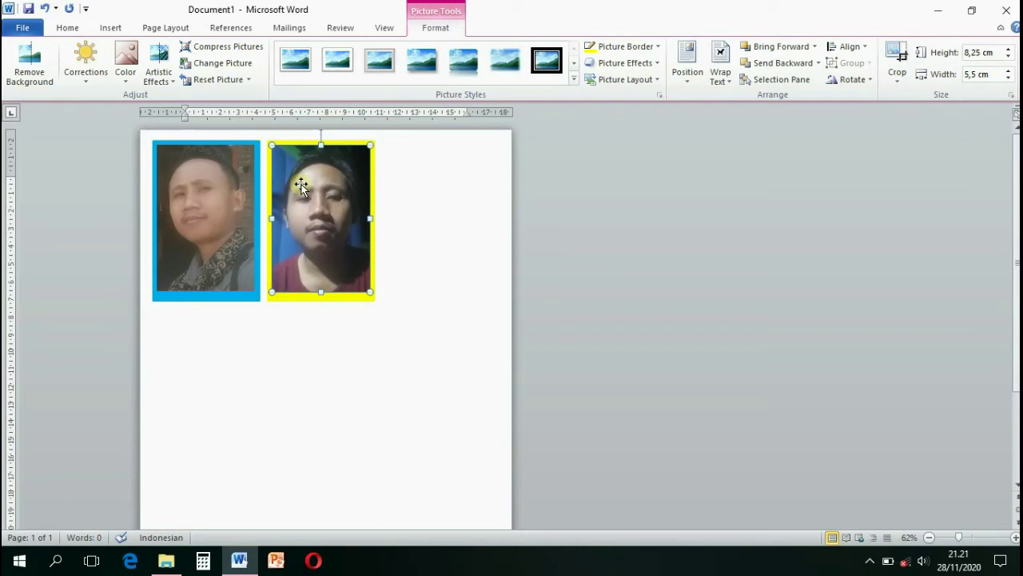
pyautogui.press('Right')
pyautogui.click(345, 393)
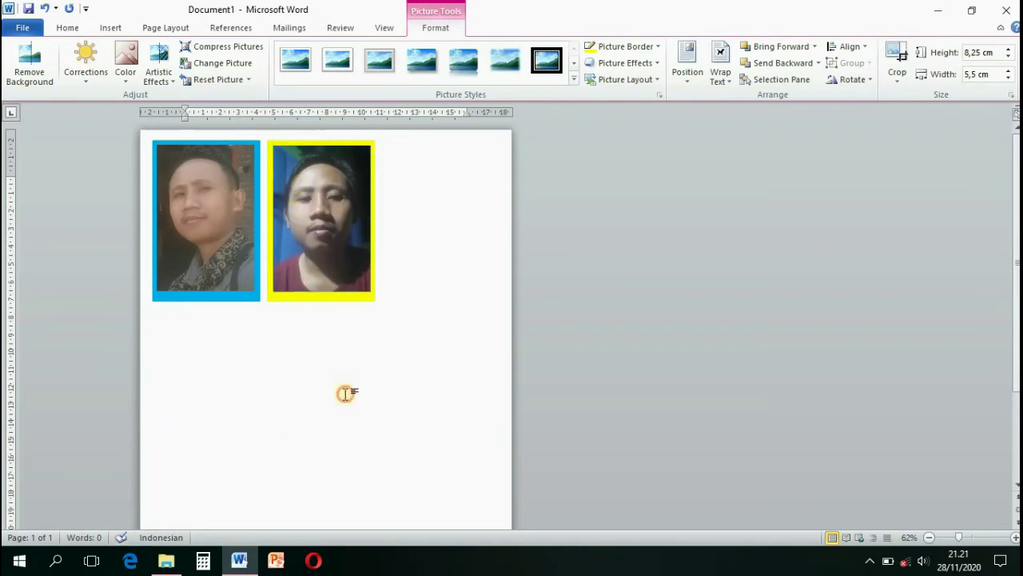
# - Copy the yellow rectangle and place the pasted copy right of the second photo
pyautogui.click(347, 301)
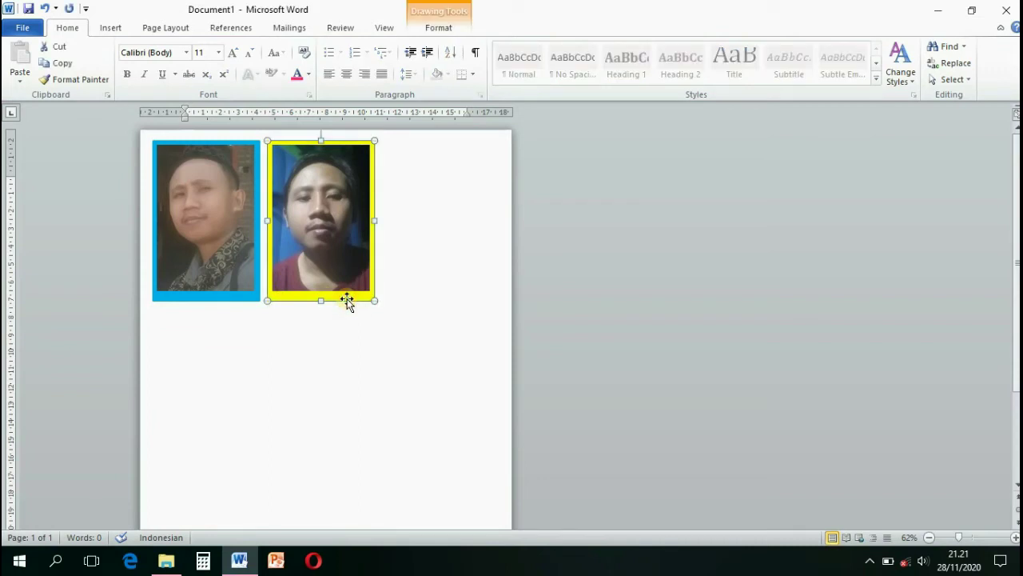
pyautogui.rightClick(347, 299)
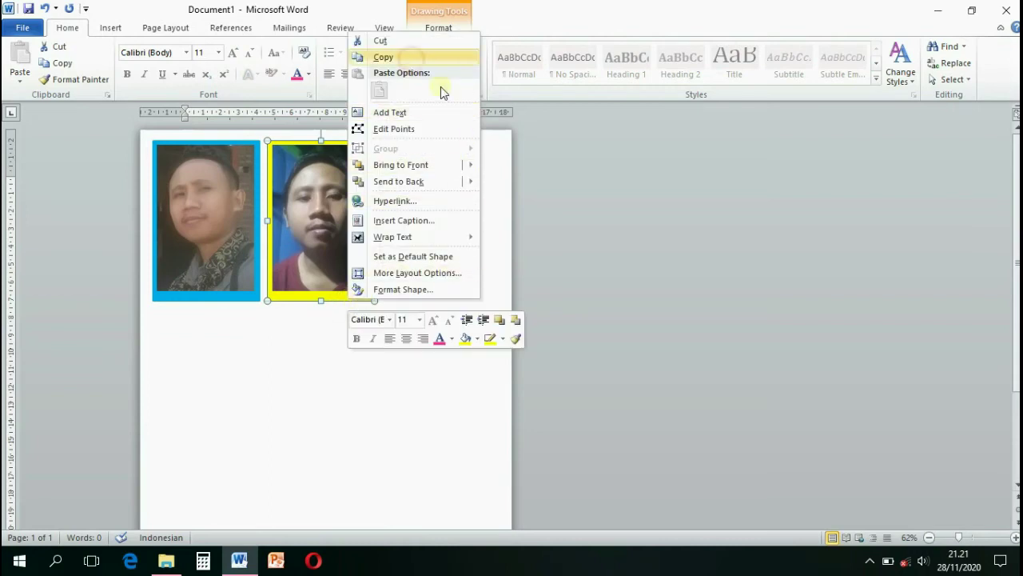
pyautogui.click(307, 416)
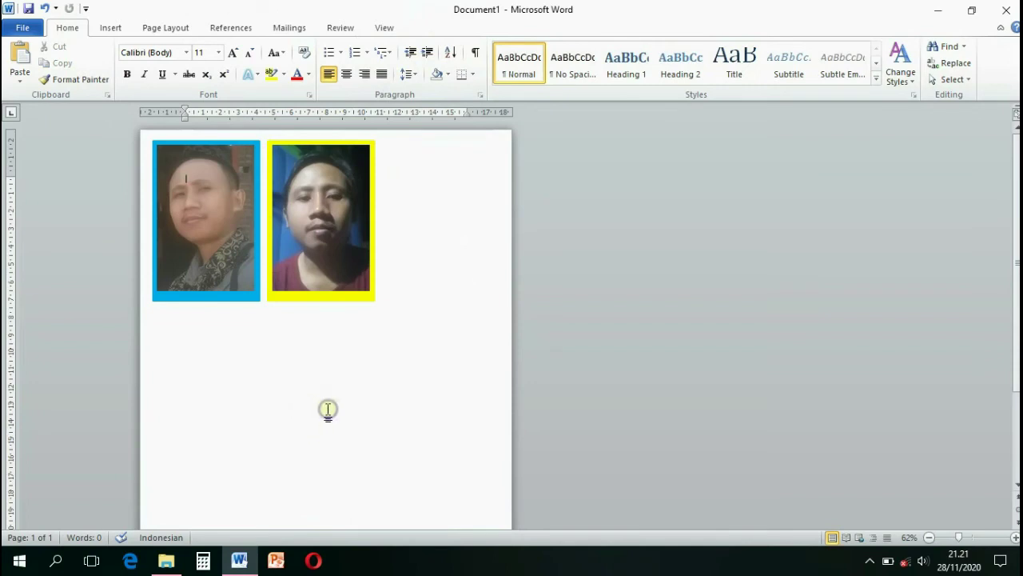
pyautogui.rightClick(327, 410)
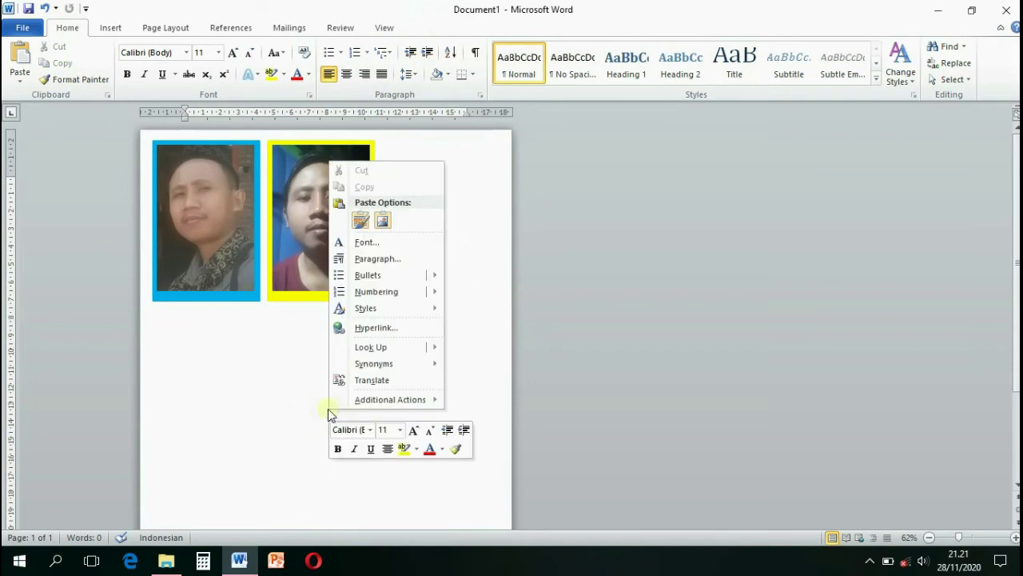
pyautogui.click(360, 220)
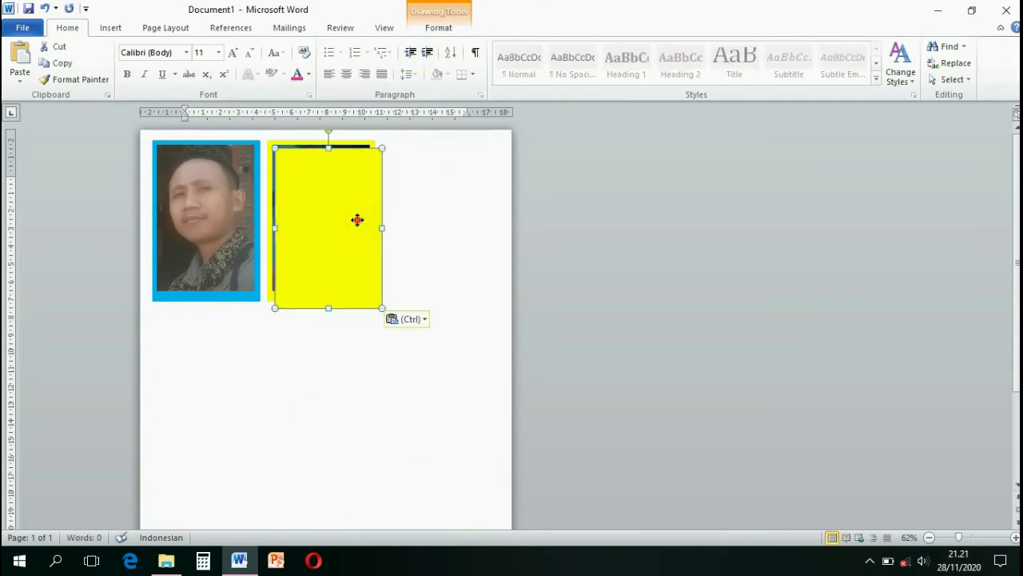
pyautogui.moveTo(361, 225); pyautogui.dragTo(468, 216)
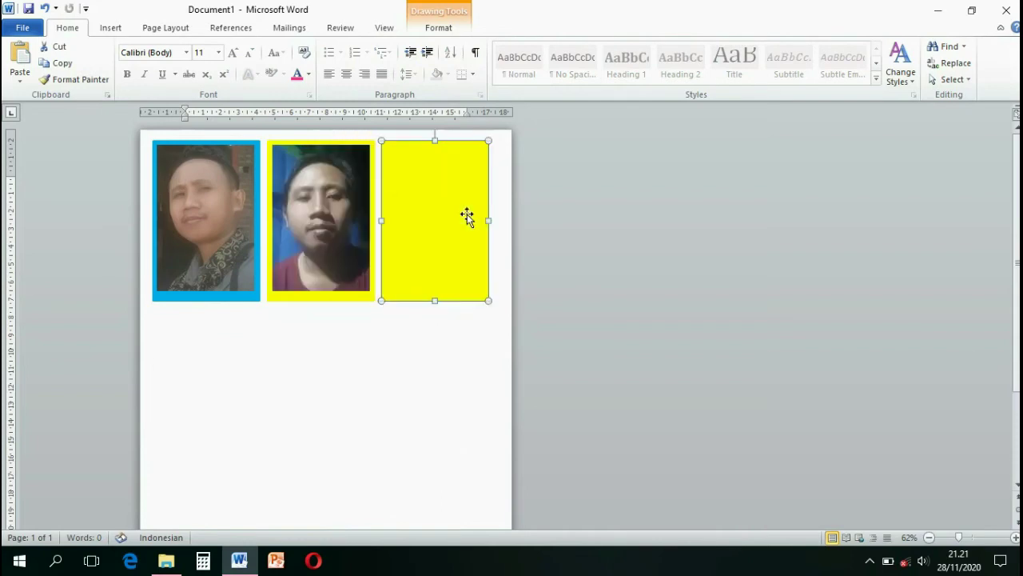
# - Give the third rectangle a green fill and green outline
pyautogui.click(440, 28)
pyautogui.click(367, 46)
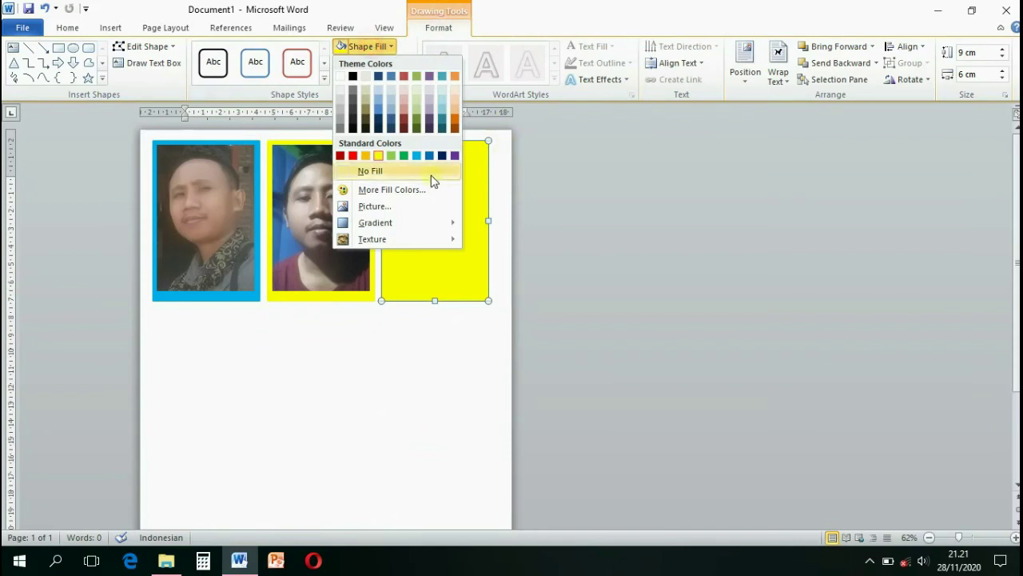
pyautogui.click(406, 158)
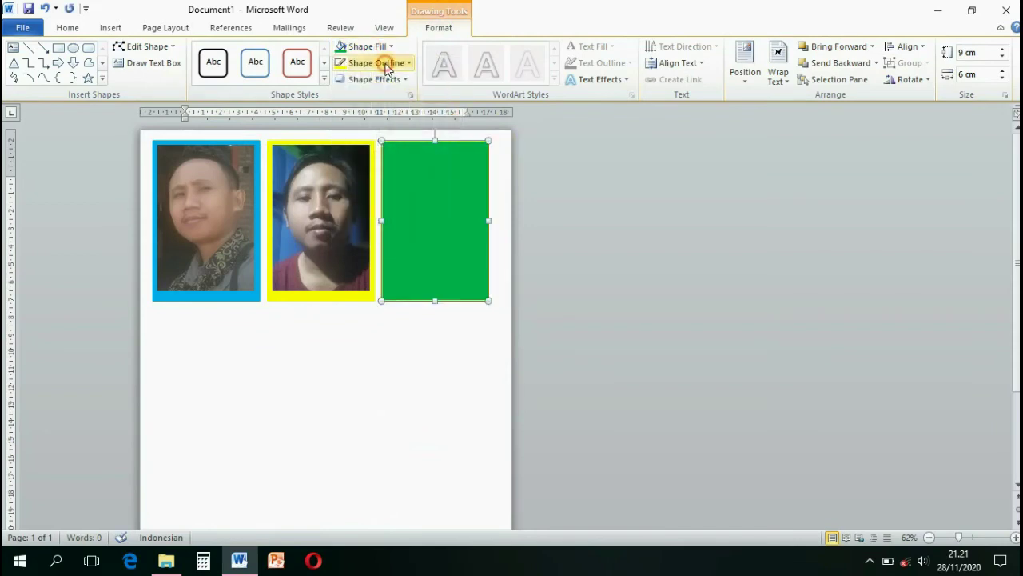
pyautogui.click(388, 63)
pyautogui.click(405, 173)
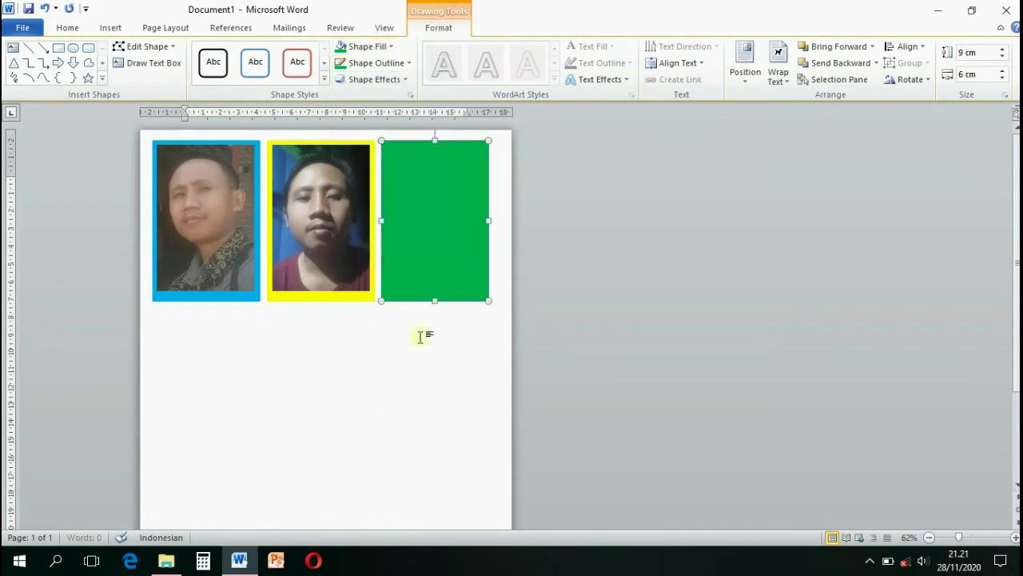
pyautogui.click(422, 344)
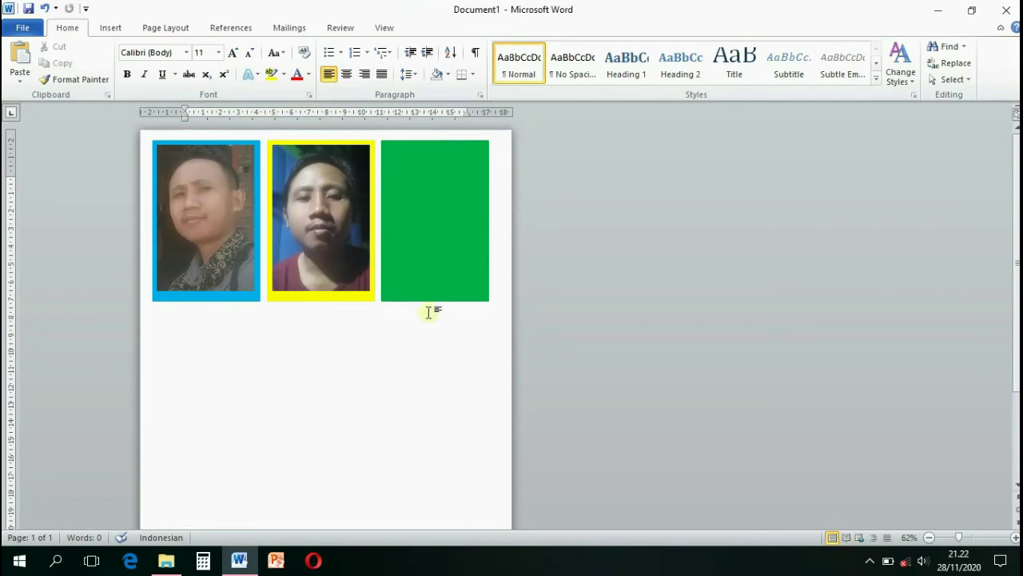
# - Insert photo 3 from the polaroid folder onto the page
pyautogui.click(124, 29)
pyautogui.click(159, 58)
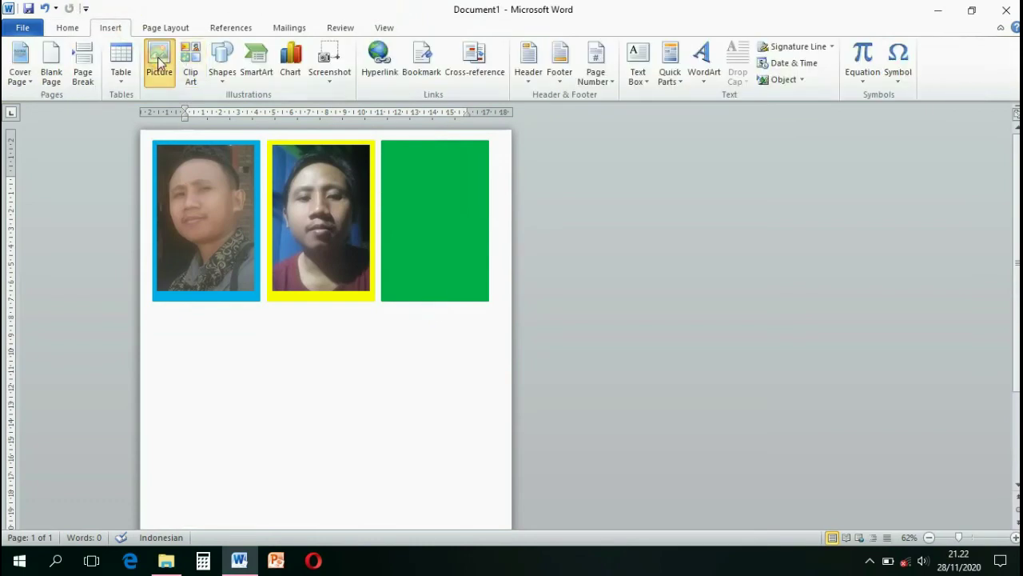
pyautogui.click(452, 116)
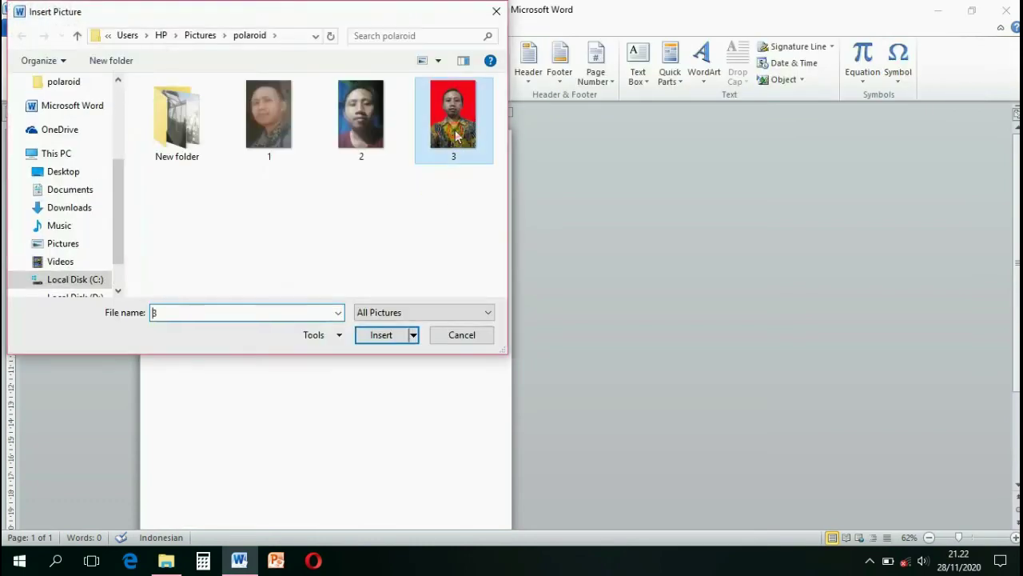
pyautogui.click(382, 336)
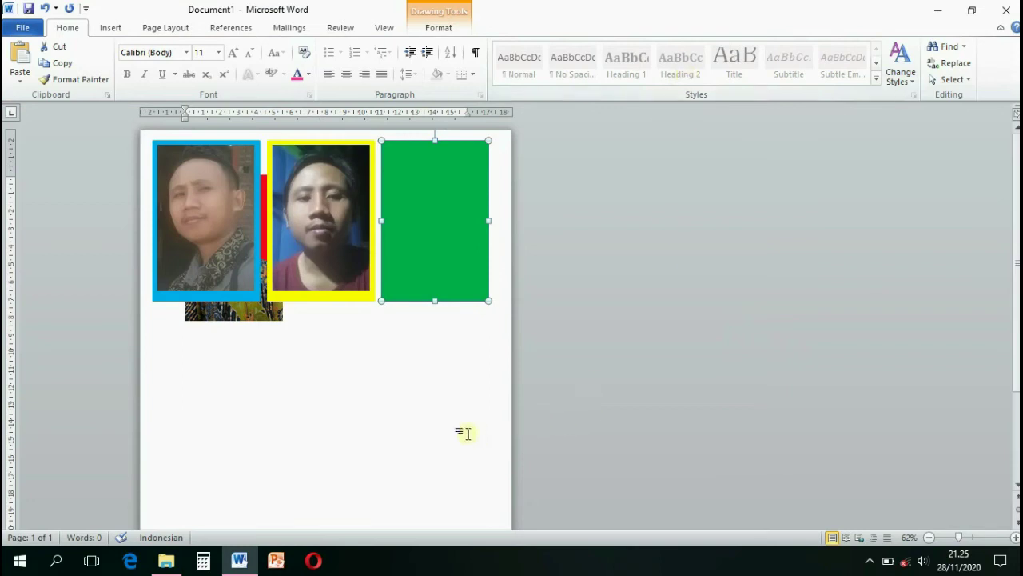
# - Set the red-background photo's text wrapping to In Front of Text
pyautogui.click(259, 315)
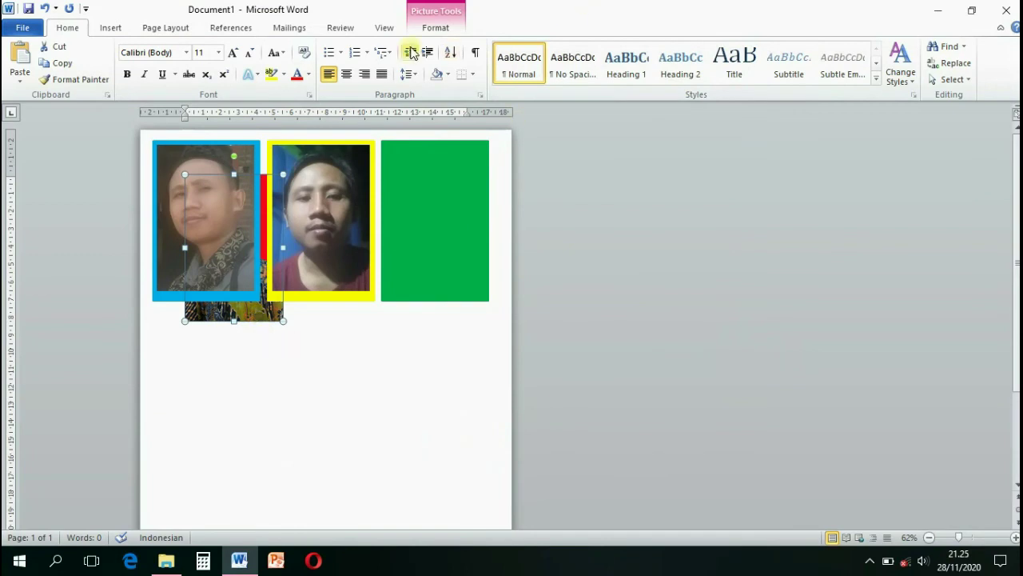
pyautogui.click(439, 29)
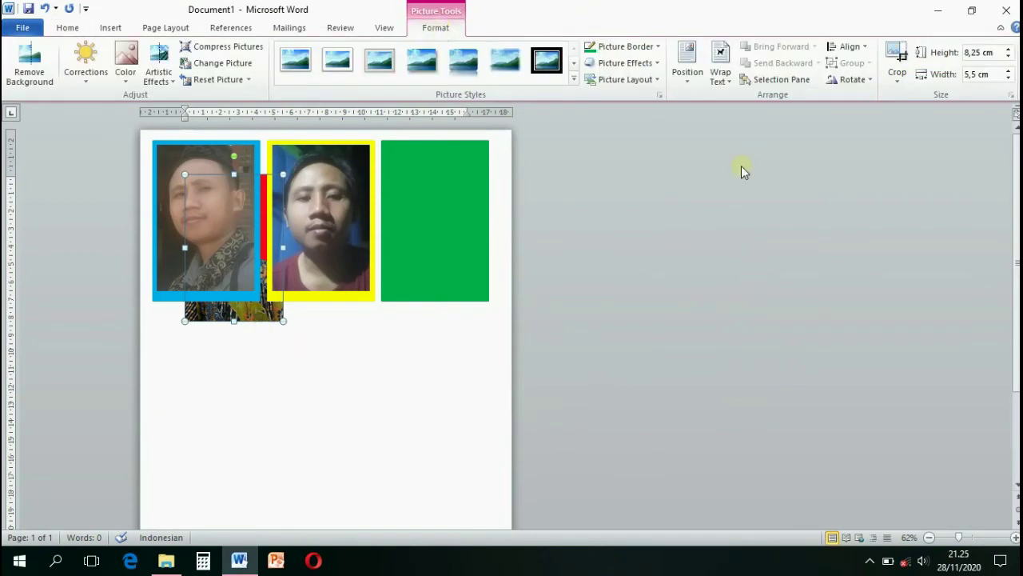
pyautogui.click(726, 70)
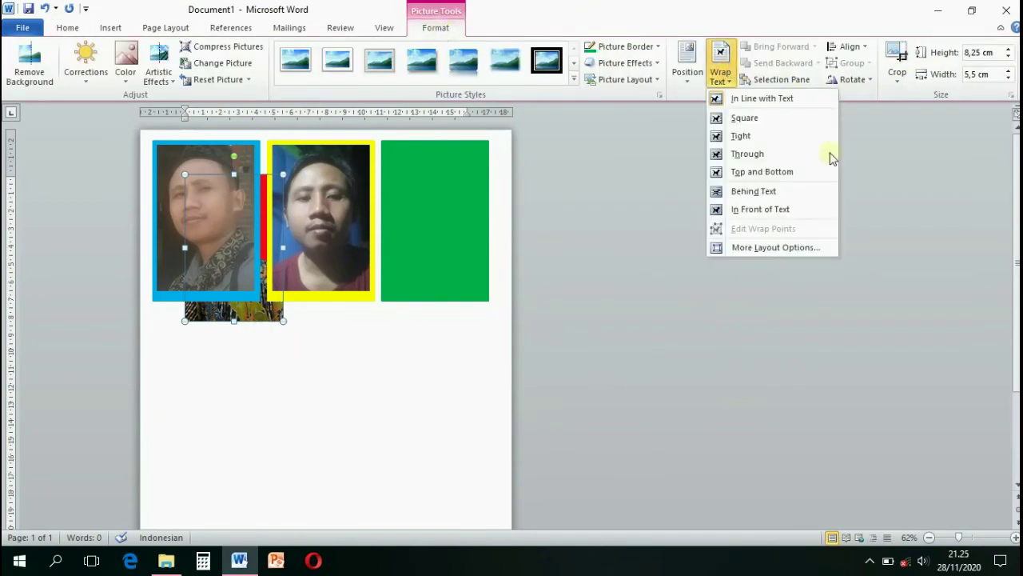
pyautogui.click(815, 211)
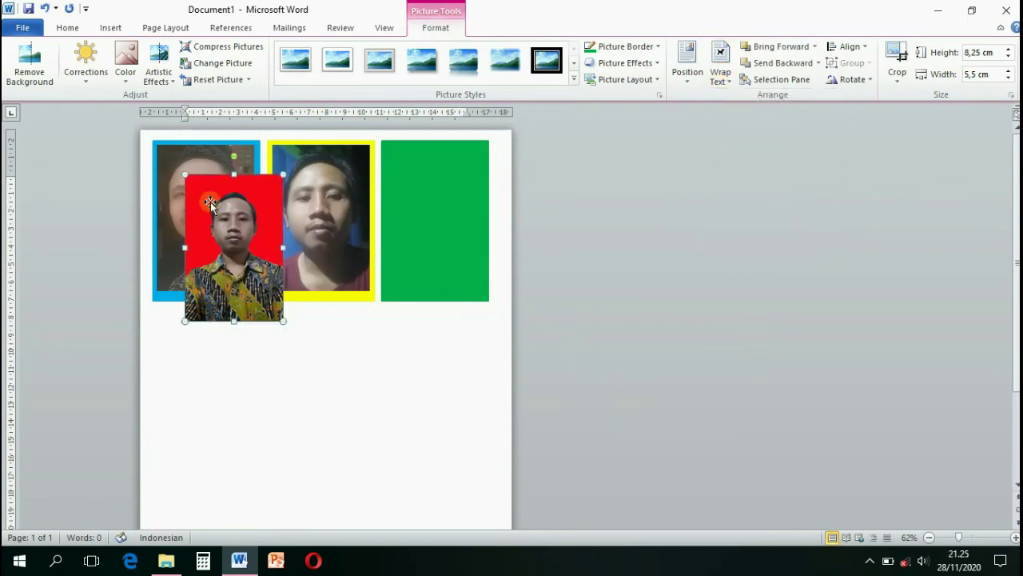
# - Move the red photo onto the green rectangle, nudging it slightly left
pyautogui.moveTo(236, 218); pyautogui.dragTo(439, 189)
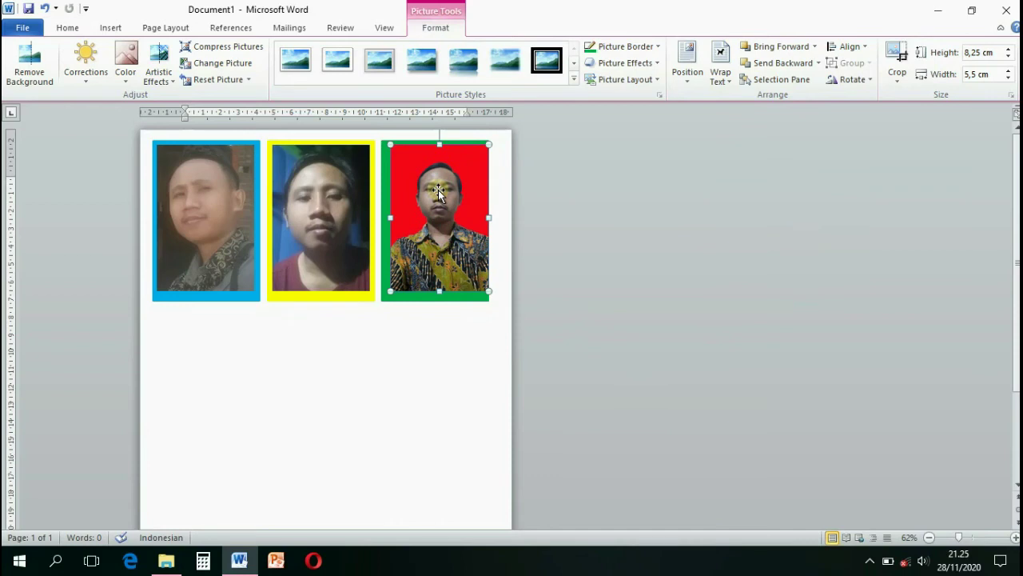
pyautogui.press('Left')
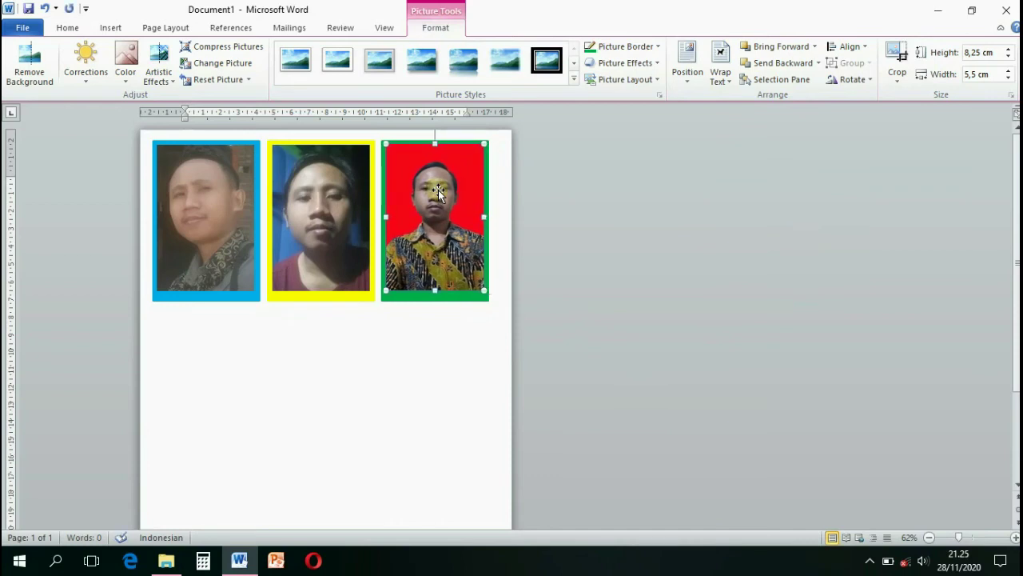
pyautogui.click(438, 354)
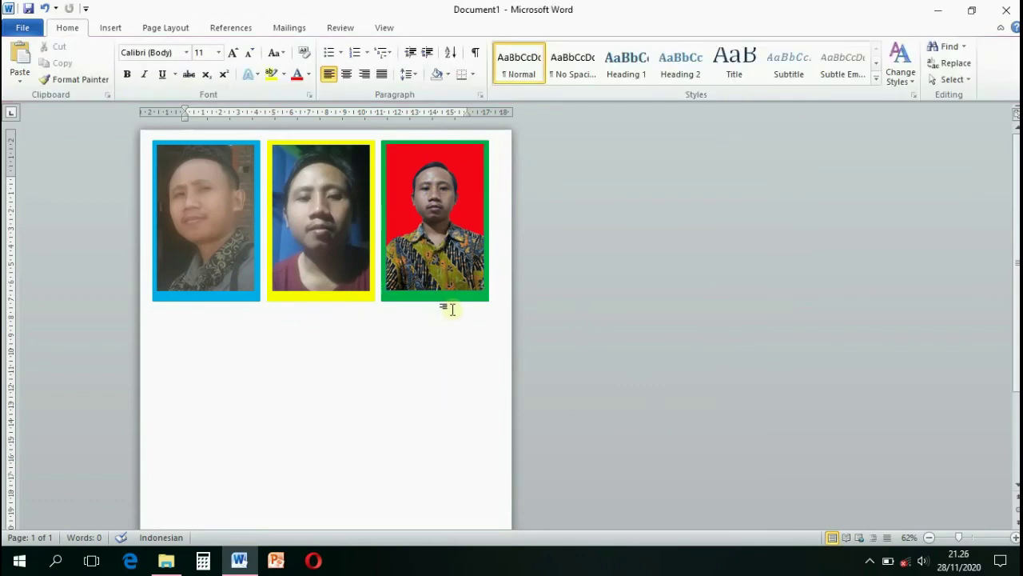
# - Group the red photo with its green rectangle backing
pyautogui.click(453, 281)
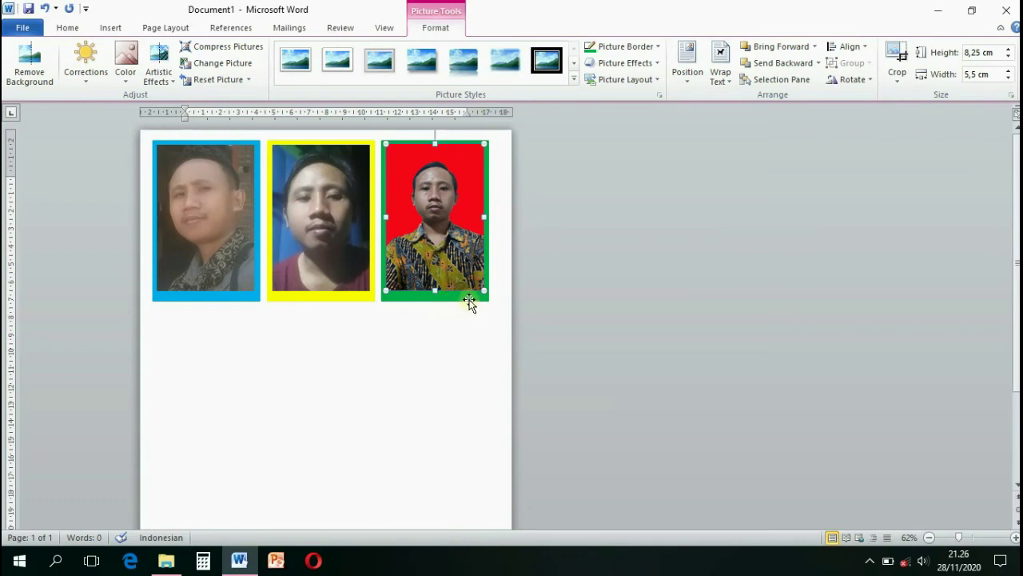
pyautogui.moveTo(469, 304); pyautogui.dragTo(474, 308)
pyautogui.keyDown('ctrl'); pyautogui.click(473, 305); pyautogui.keyUp('ctrl')
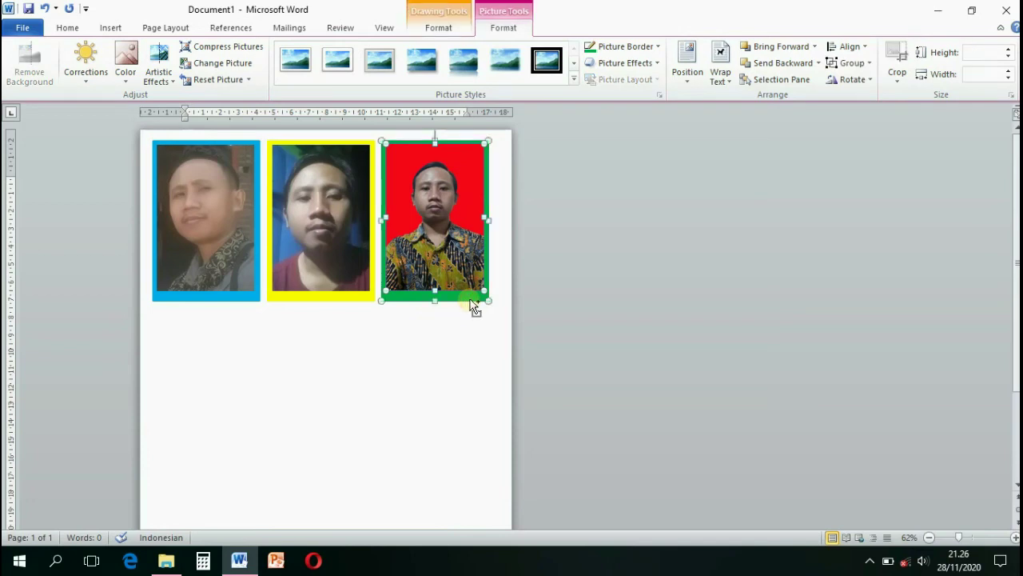
pyautogui.rightClick(471, 304)
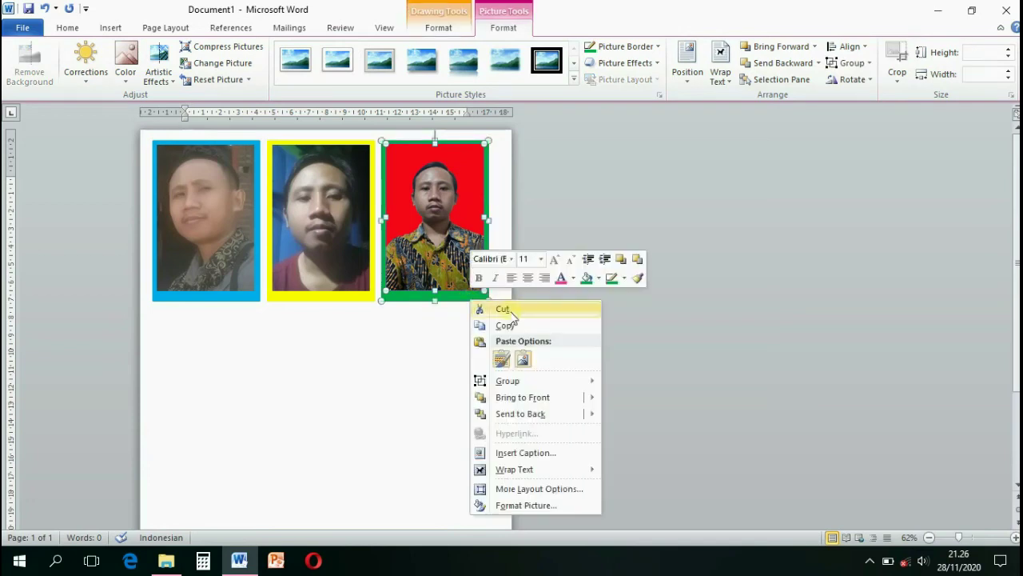
pyautogui.moveTo(566, 382)
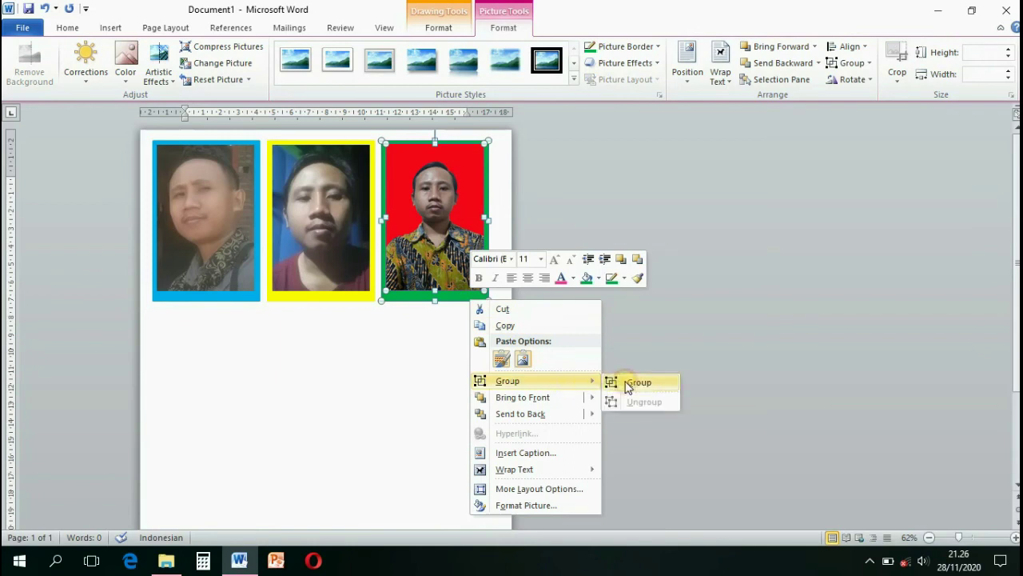
pyautogui.click(624, 382)
# - Group the middle photo with its yellow rectangle backing
pyautogui.click(320, 264)
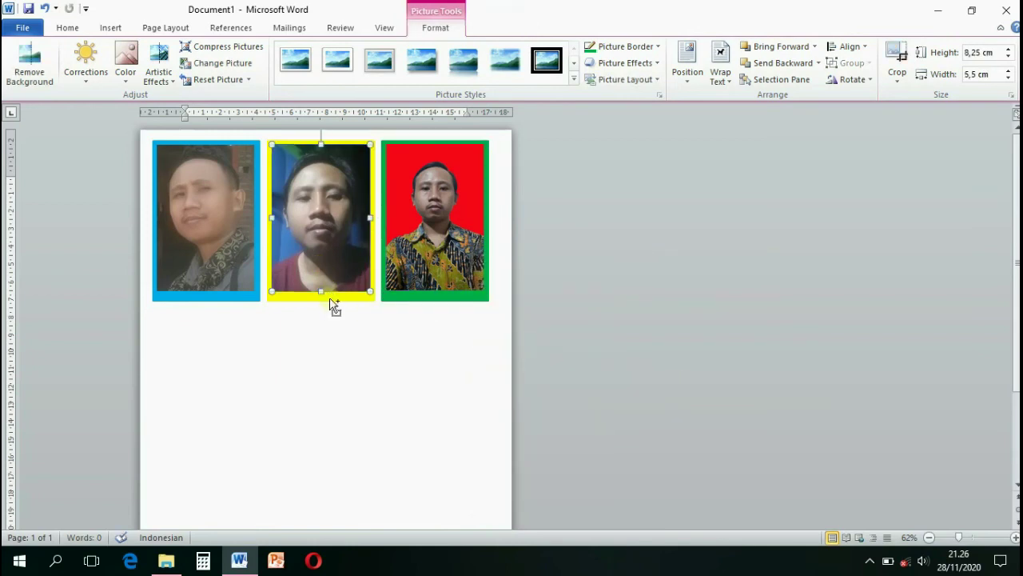
pyautogui.keyDown('shift'); pyautogui.click(329, 298); pyautogui.keyUp('shift')
pyautogui.rightClick(329, 299)
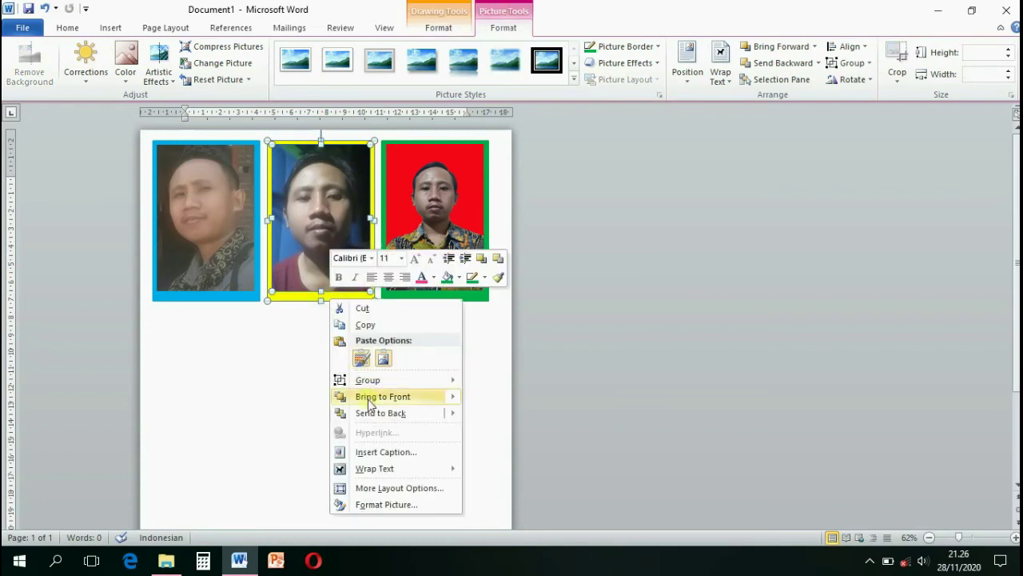
pyautogui.moveTo(426, 384)
pyautogui.click(498, 384)
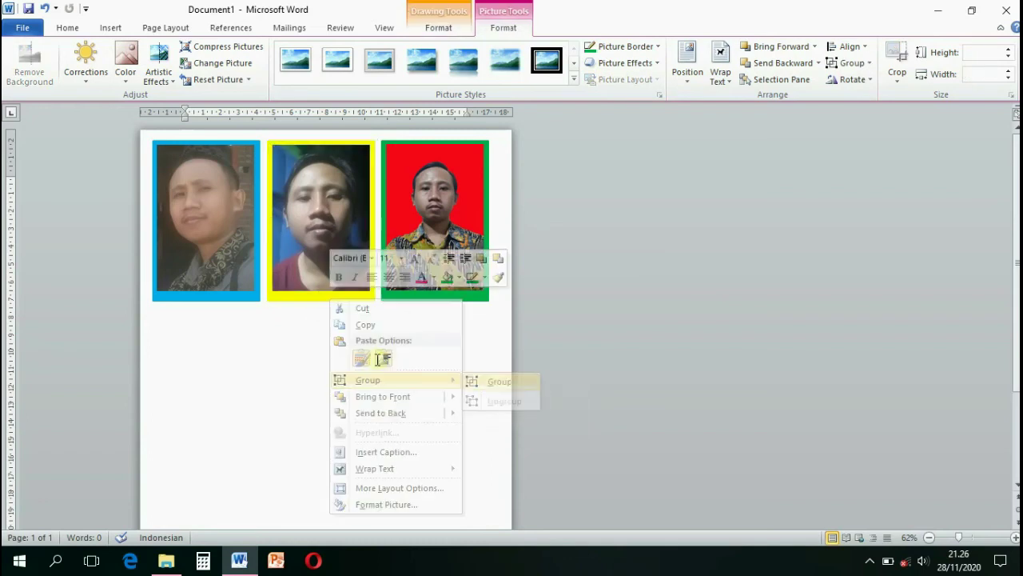
pyautogui.click(552, 380)
# - Nudge the grouped third photo and green backing slightly right
pyautogui.click(454, 199)
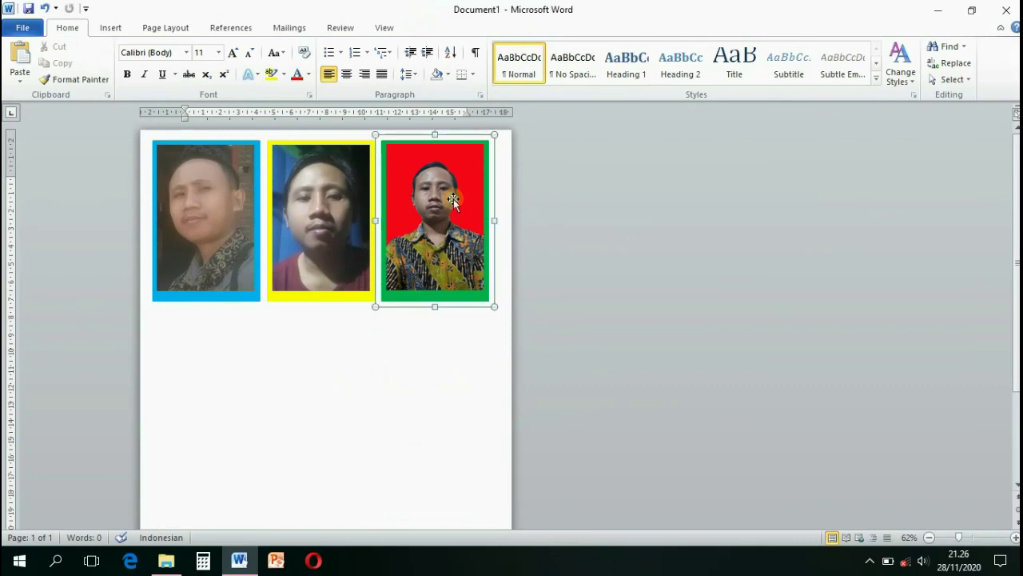
pyautogui.press('Right')
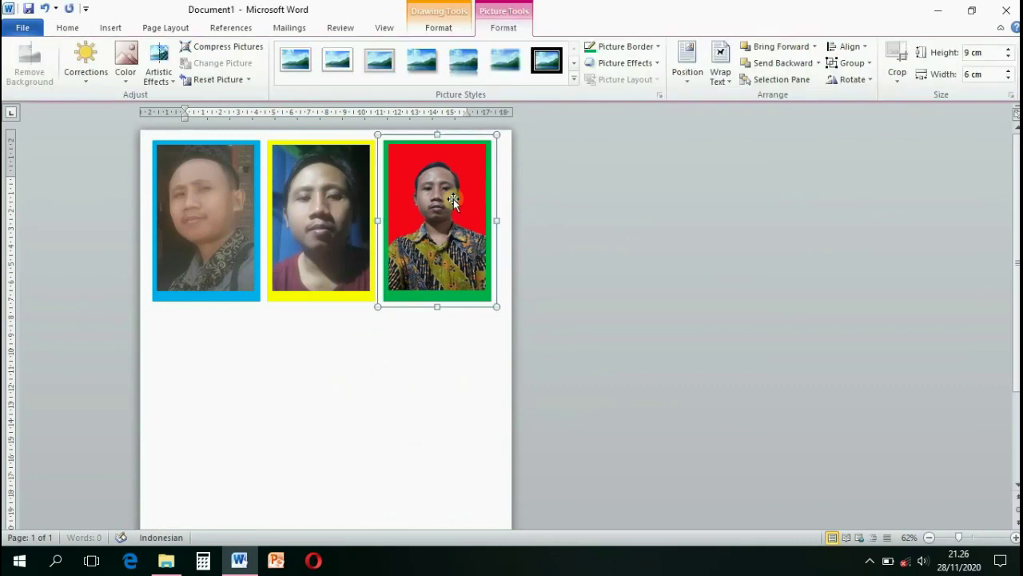
pyautogui.click(322, 397)
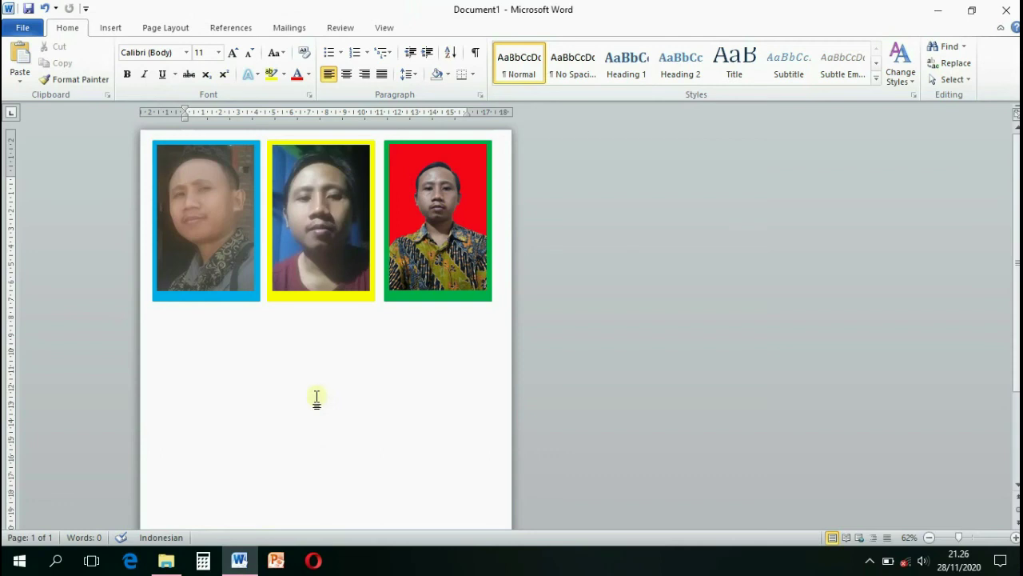
# - Shift the yellow-framed middle group and the green-framed third group slightly right to even the gaps
pyautogui.click(298, 240)
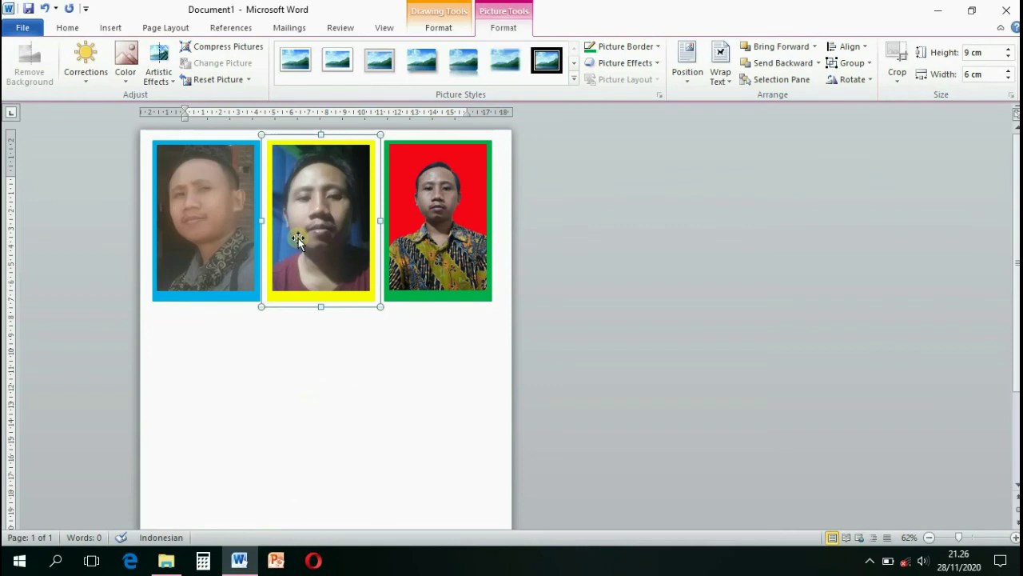
pyautogui.moveTo(298, 240); pyautogui.dragTo(298, 240)
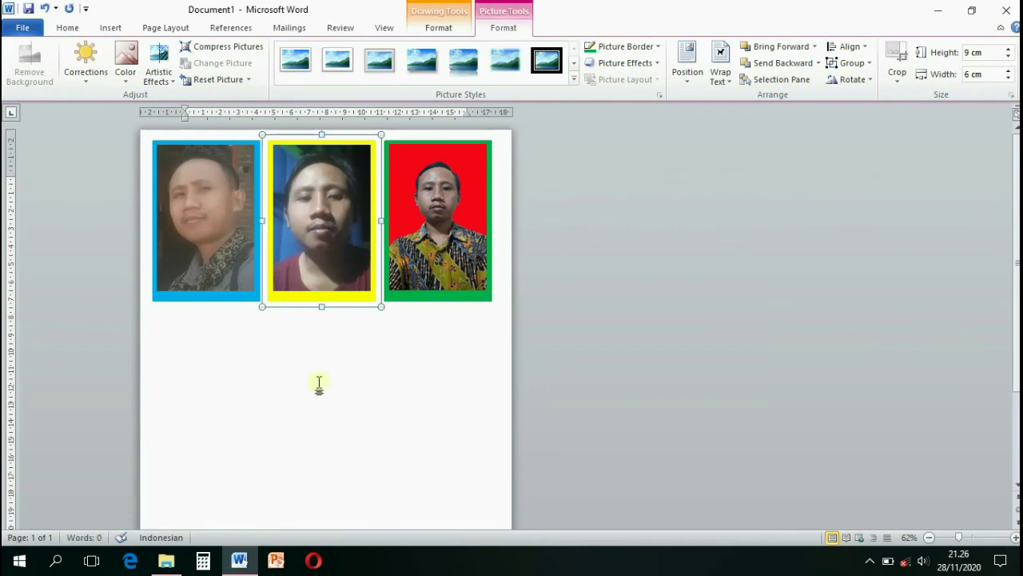
pyautogui.click(343, 368)
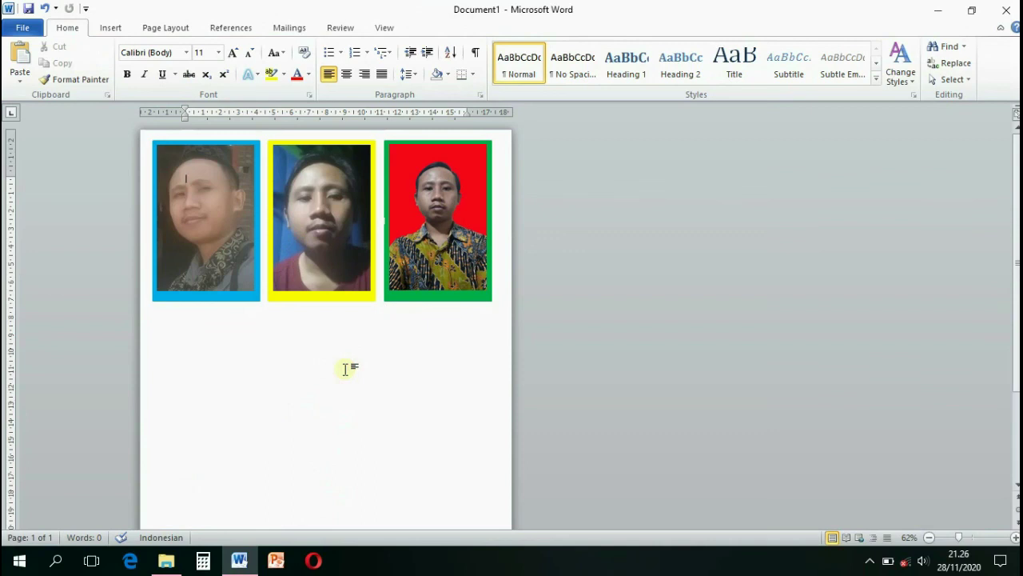
pyautogui.click(485, 233)
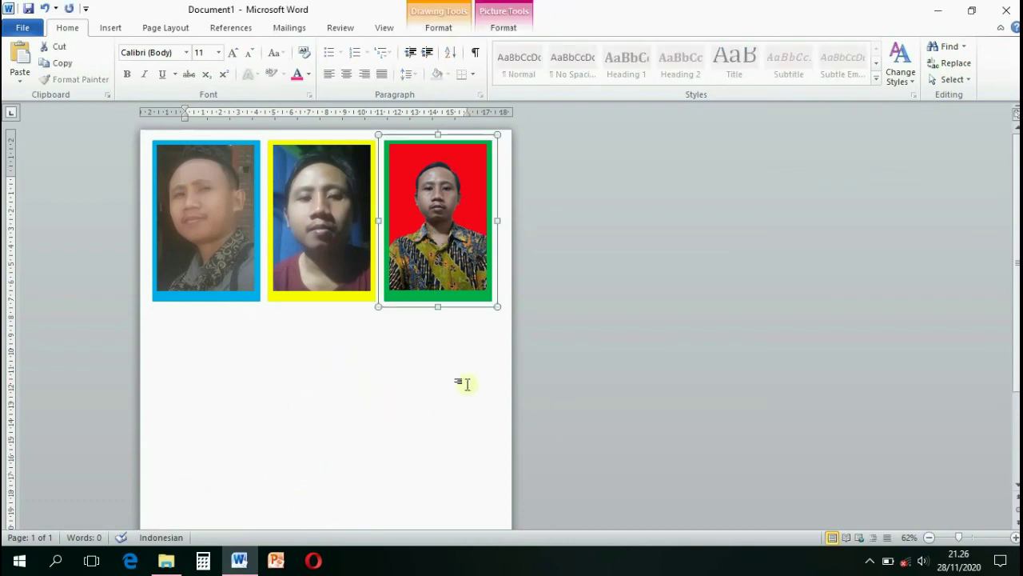
pyautogui.press('Right')
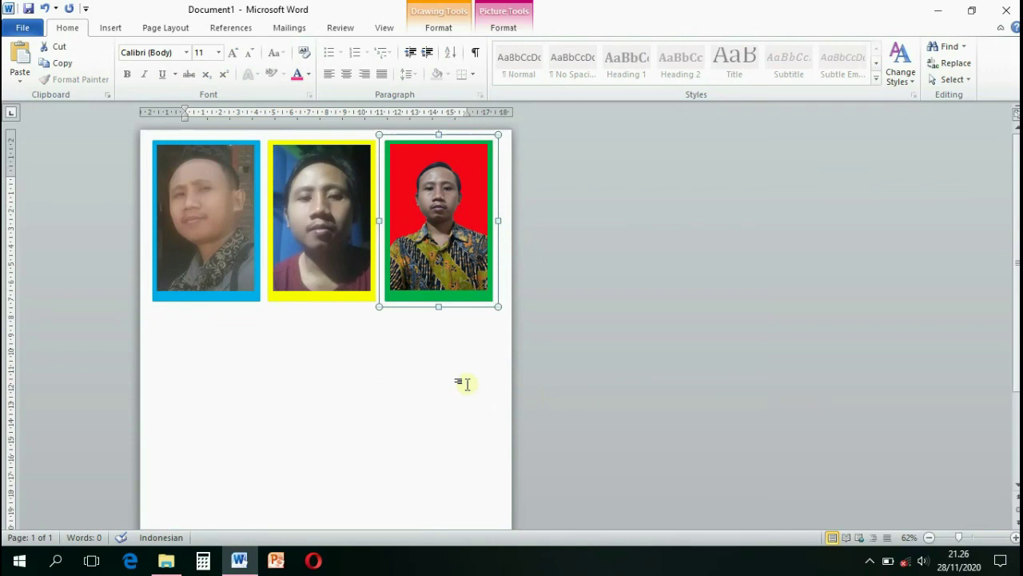
pyautogui.click(349, 395)
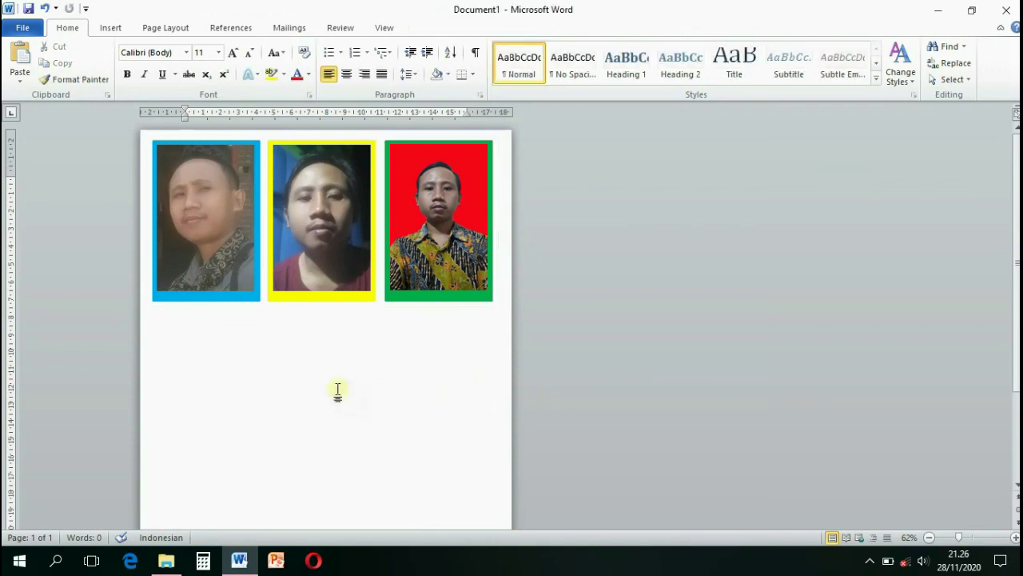
pyautogui.scroll(-1, 249, 443)
pyautogui.scroll(3, 249, 443)
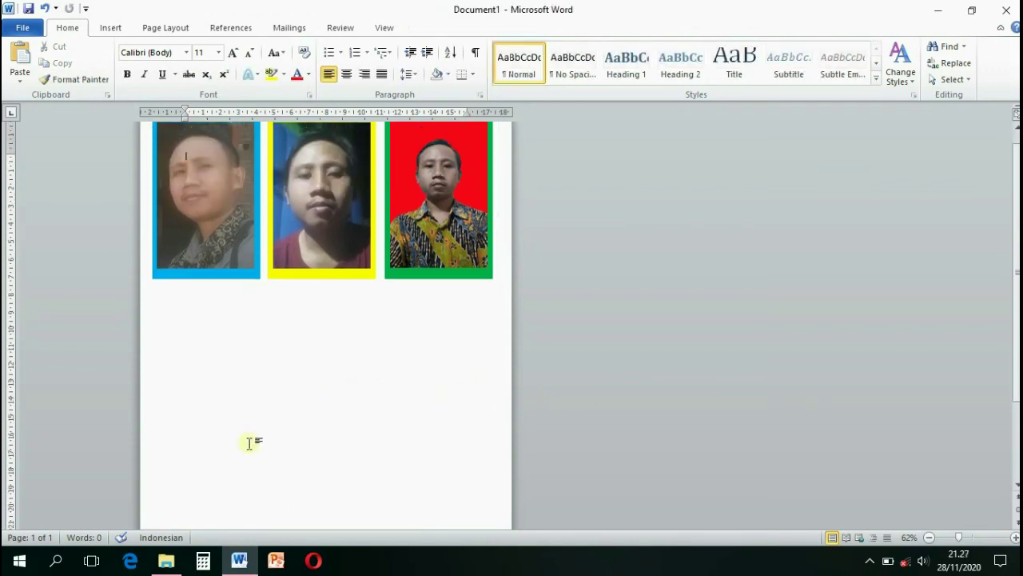
pyautogui.click(314, 237)
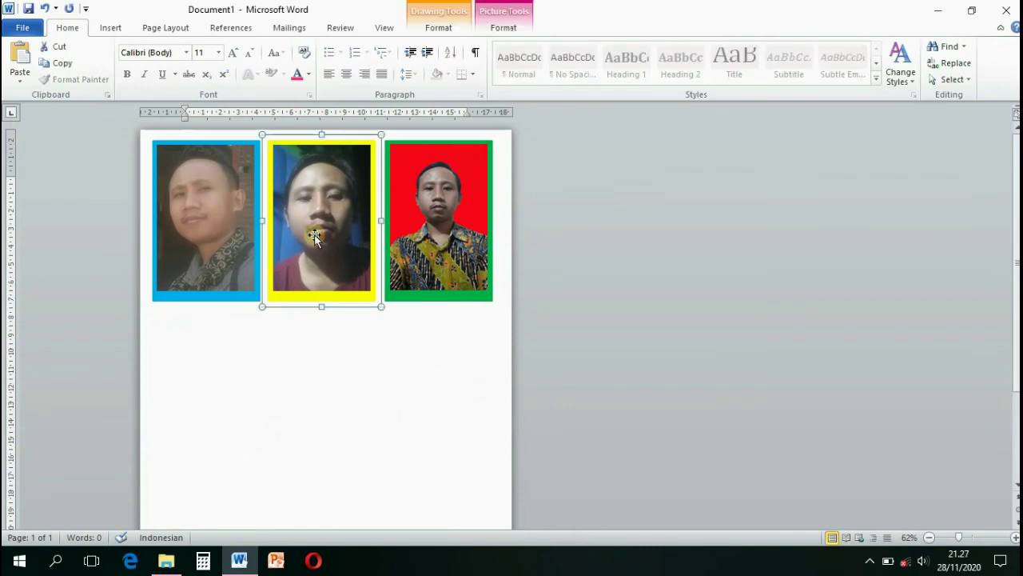
pyautogui.click(359, 368)
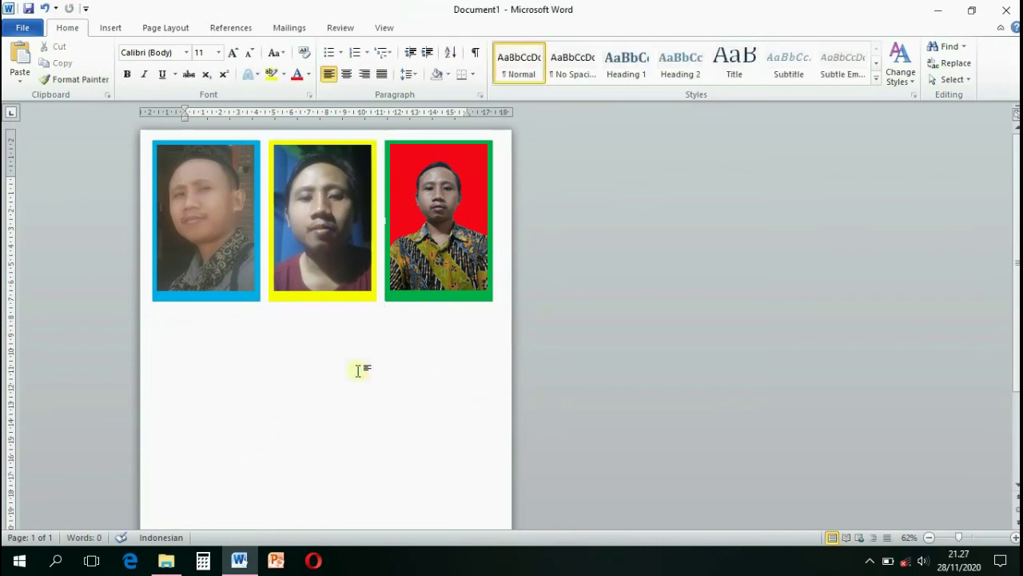